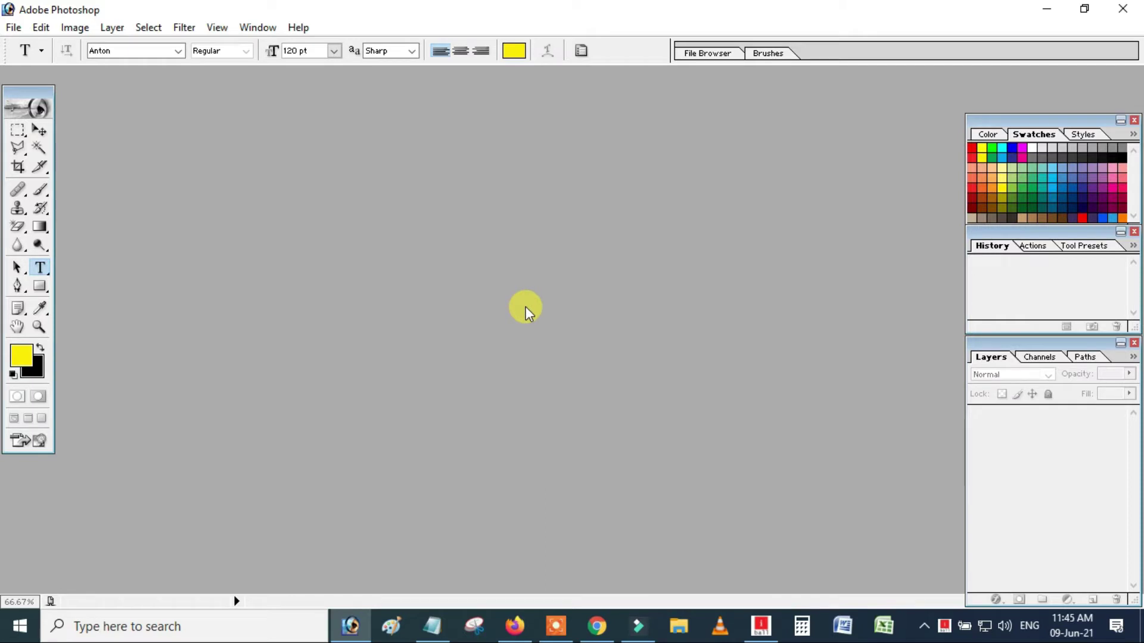
Create a new 1280 × 720 HDTV 720P document filled with a black background.
key(ctrl+n)
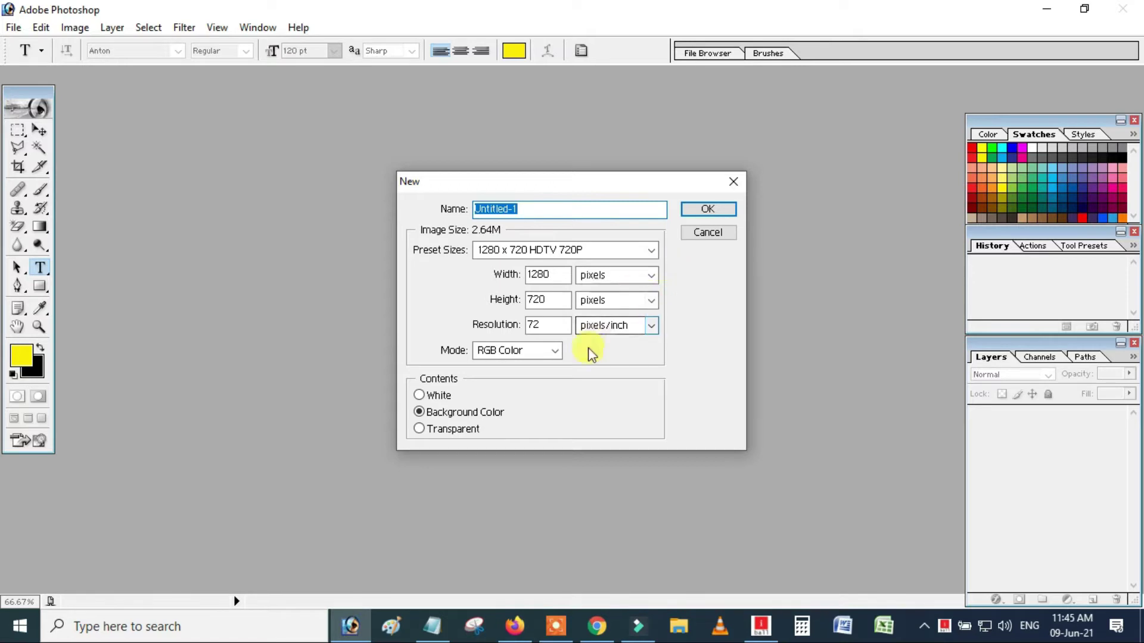
click(699, 216)
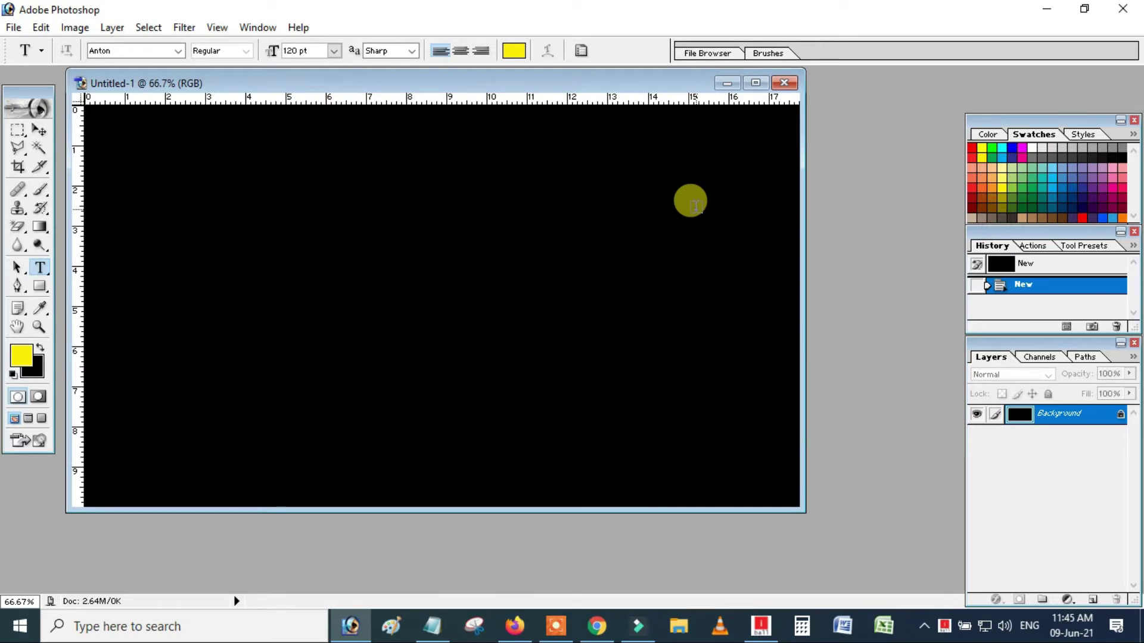
Type the yellow heading 'VIKASH JI TECHNO', drag it lower on the canvas, and commit it.
click(755, 84)
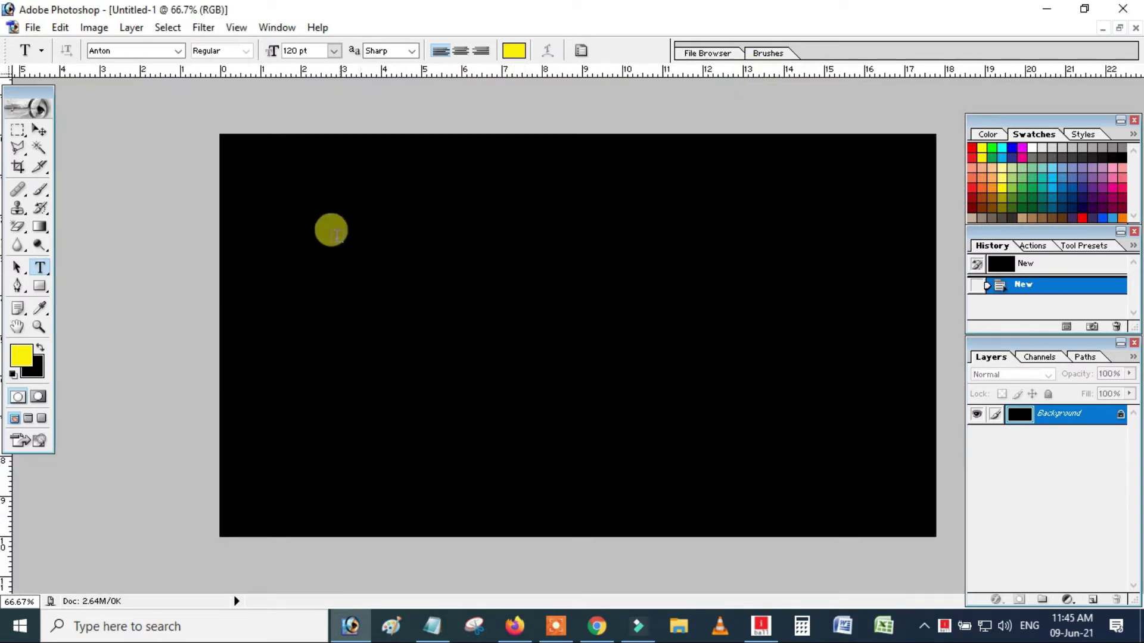
click(324, 233)
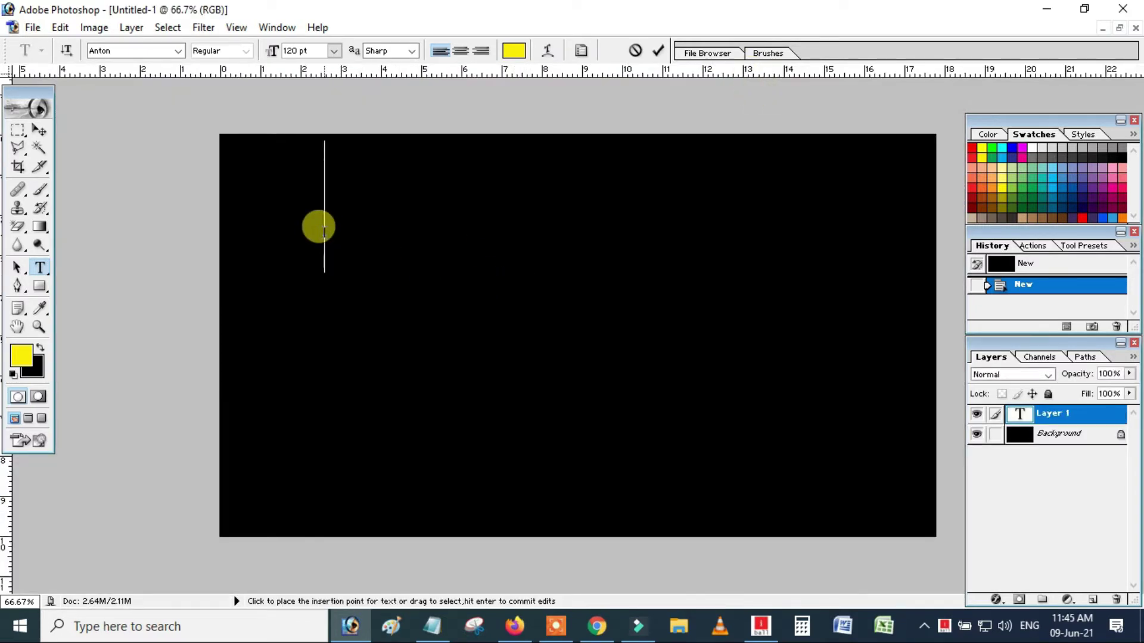
text(VIK)
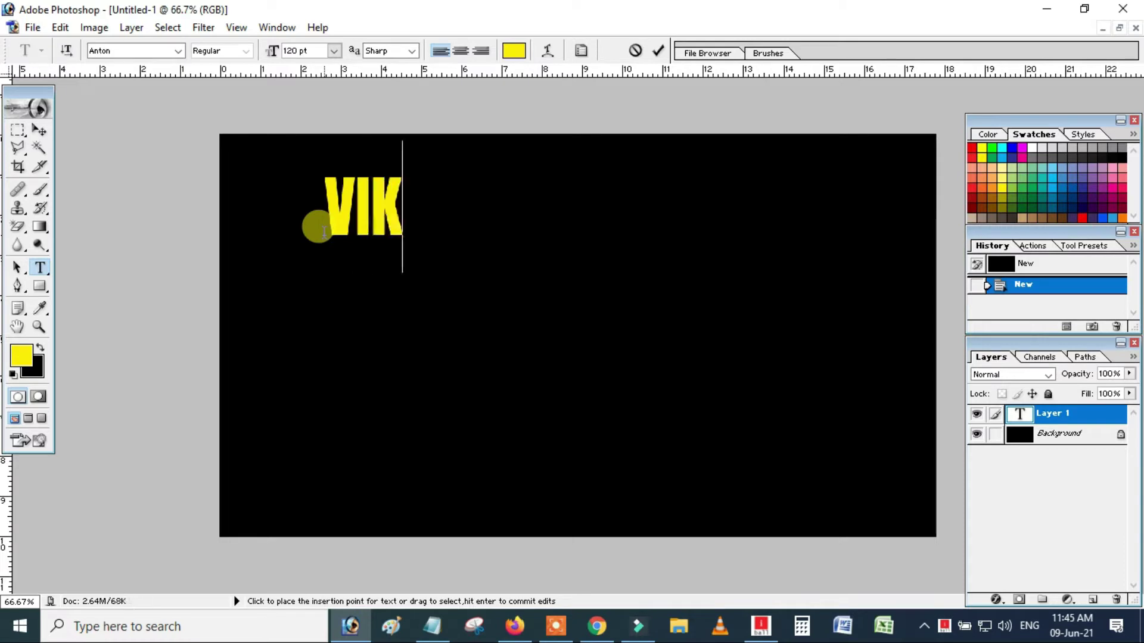
text(ASH JI )
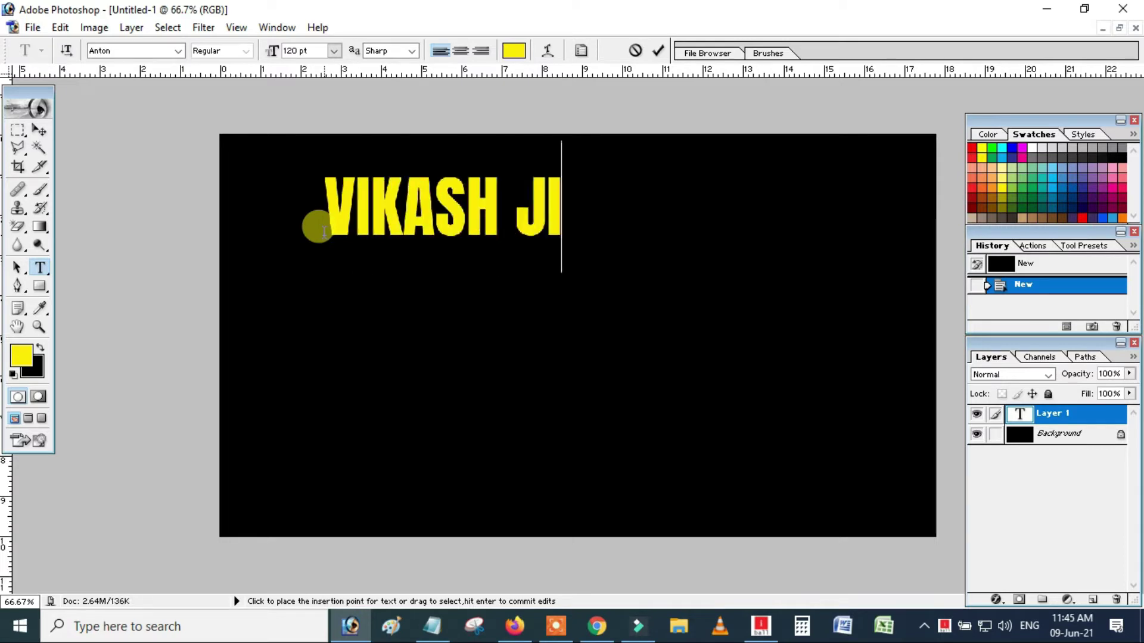
text(TECHNO)
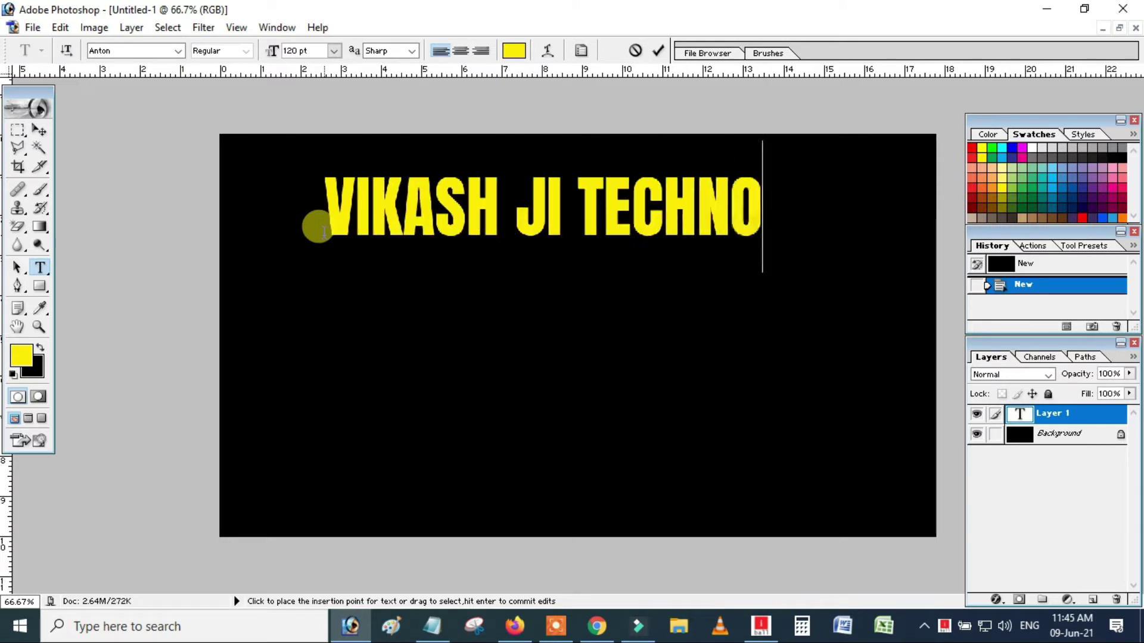
drag(648, 335, 646, 360)
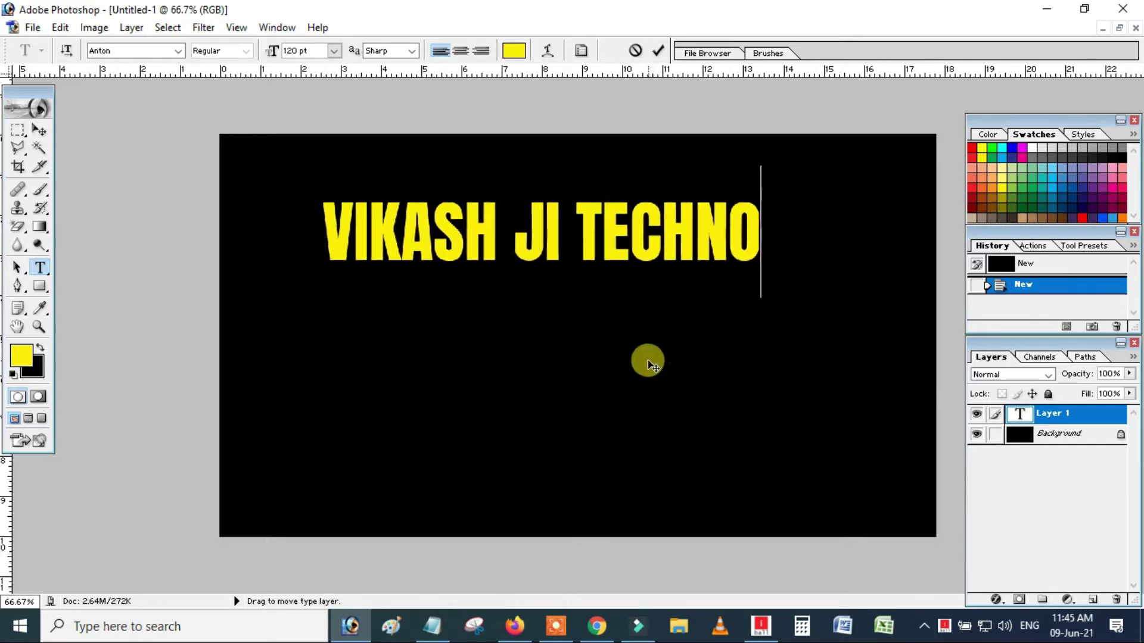
click(659, 51)
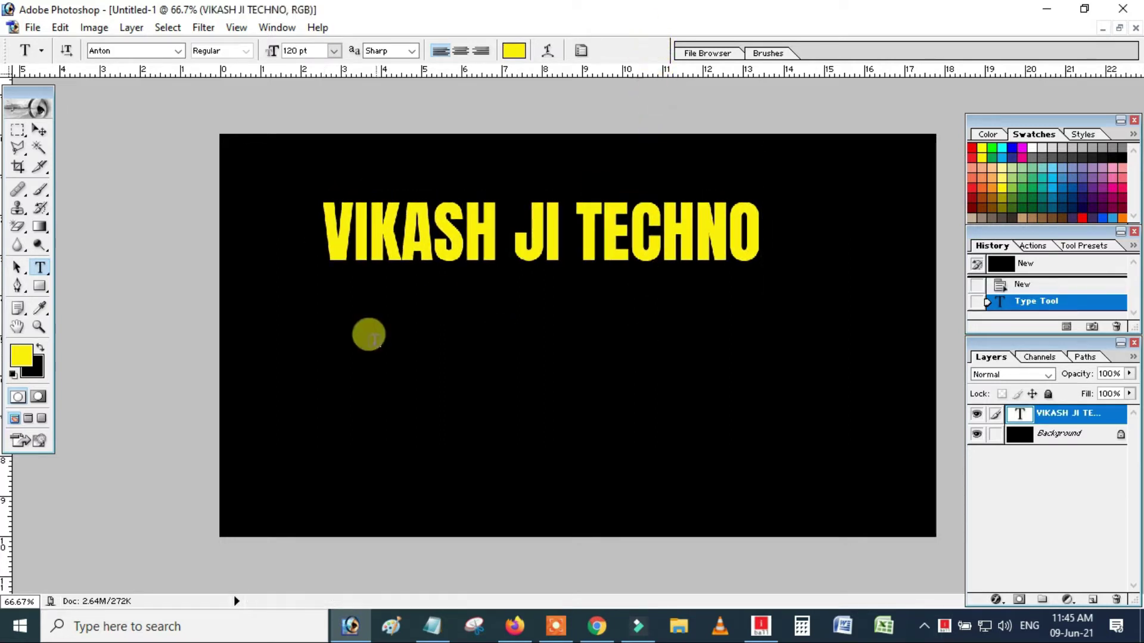
click(317, 379)
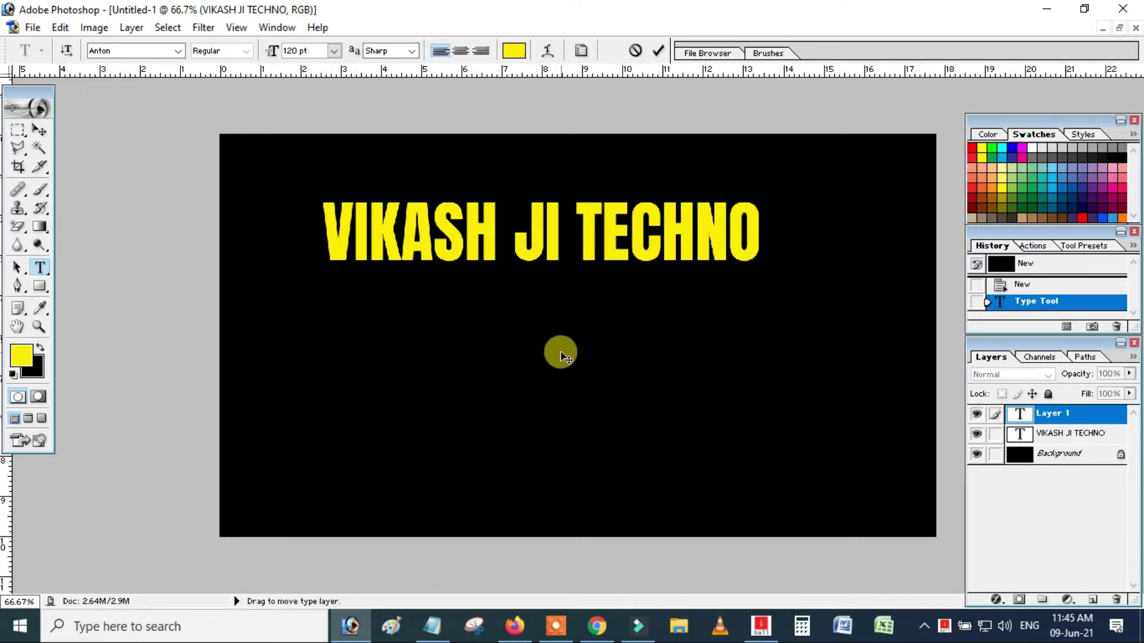
Type a white text line 'MERA CHANNEL KA NAAM' below the heading.
click(1030, 149)
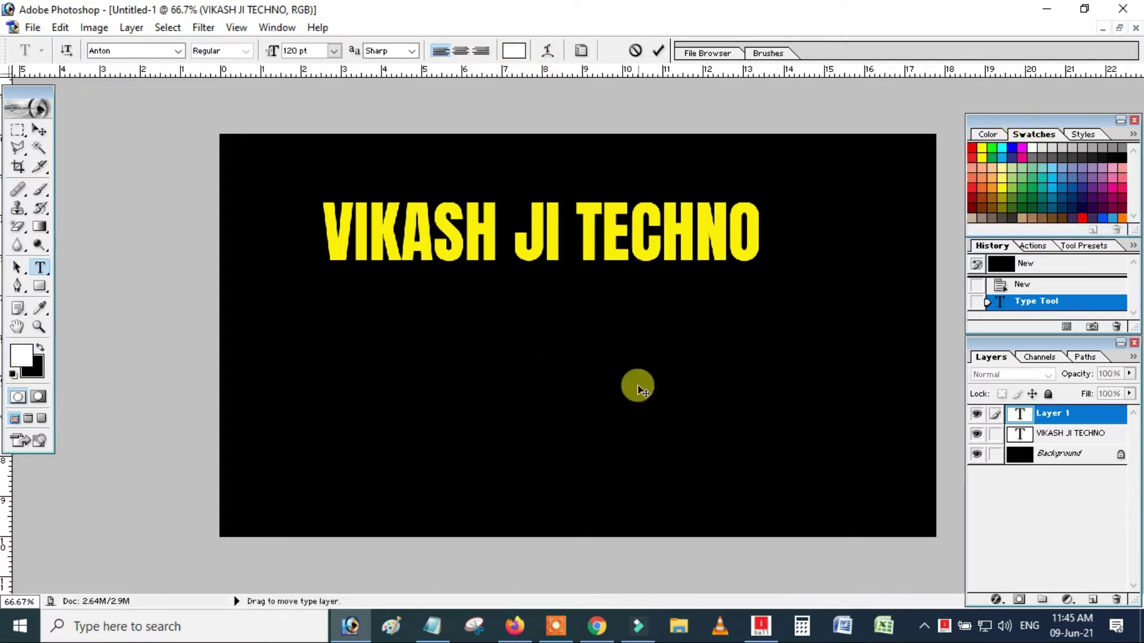
text(MER)
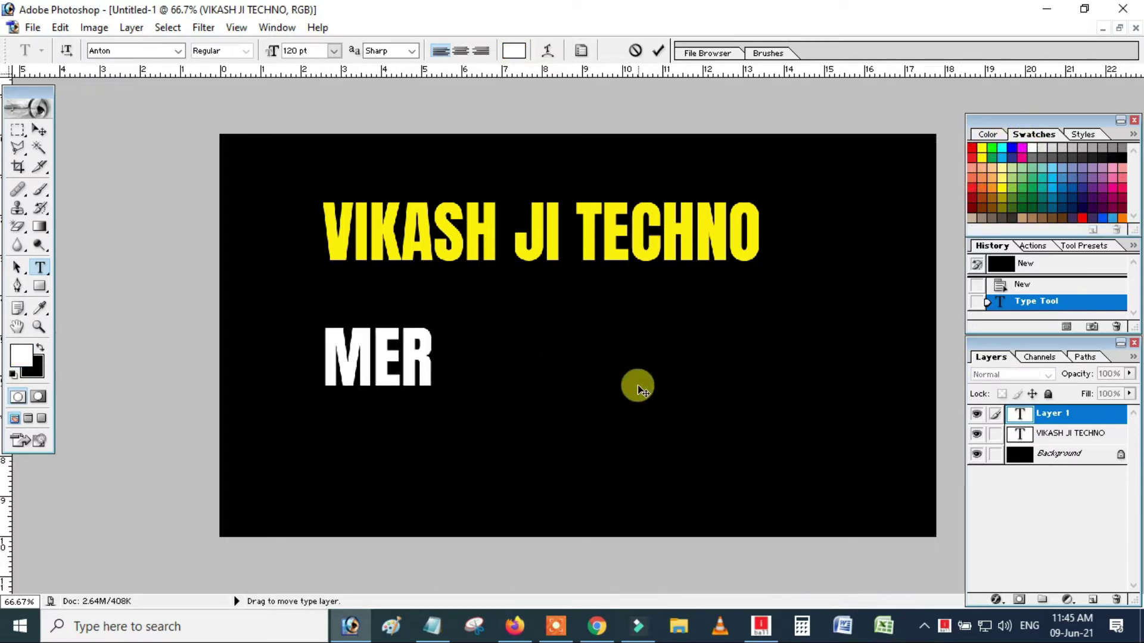
text(S)
key(BackSpace)
text(A )
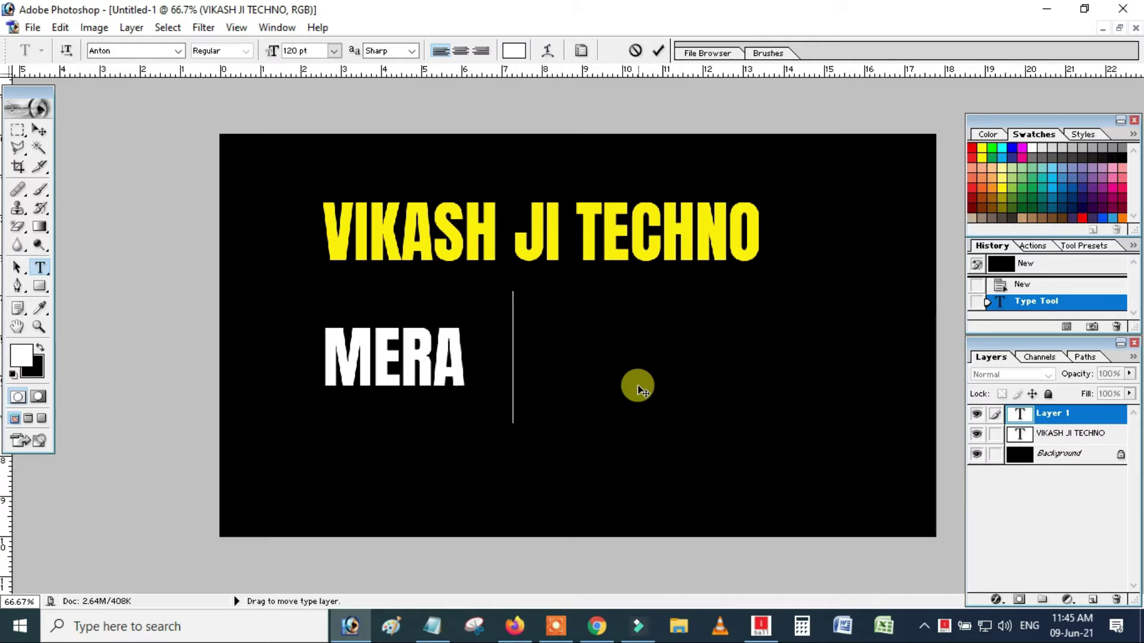
text(CHAN)
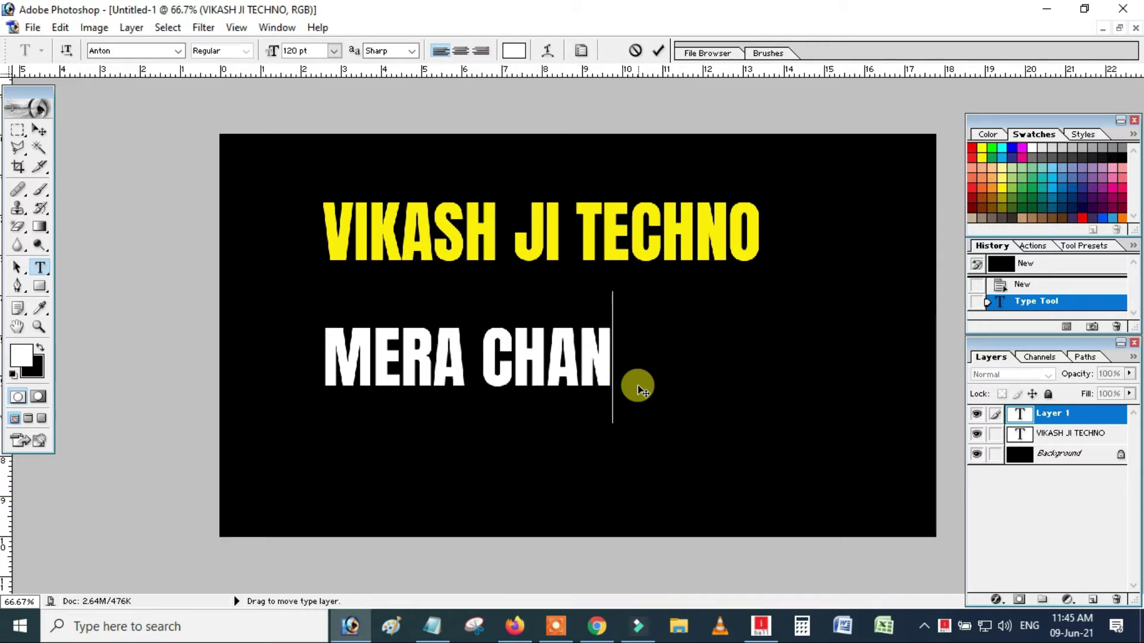
text(NEL K)
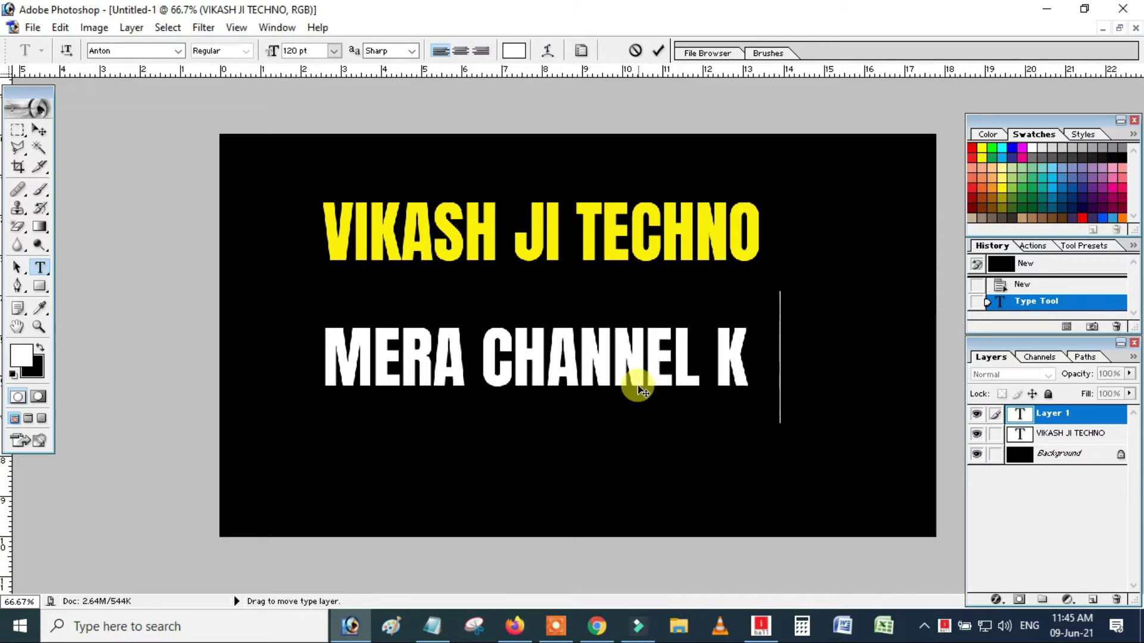
text(A NAAM)
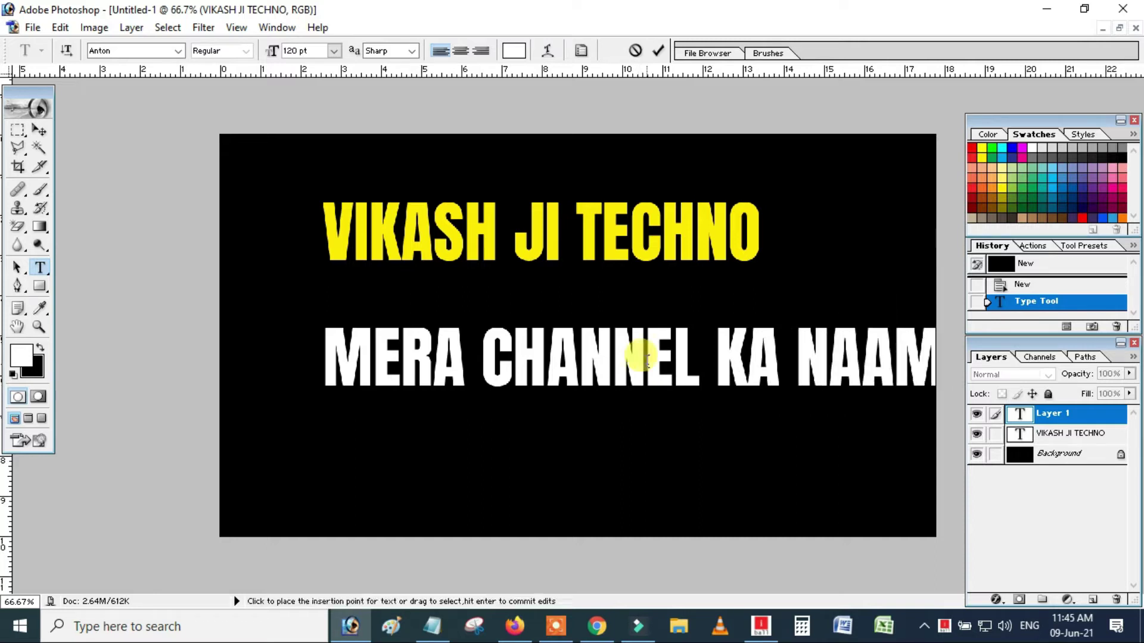
Set the white line's font size to 80 pt.
key(ctrl+a)
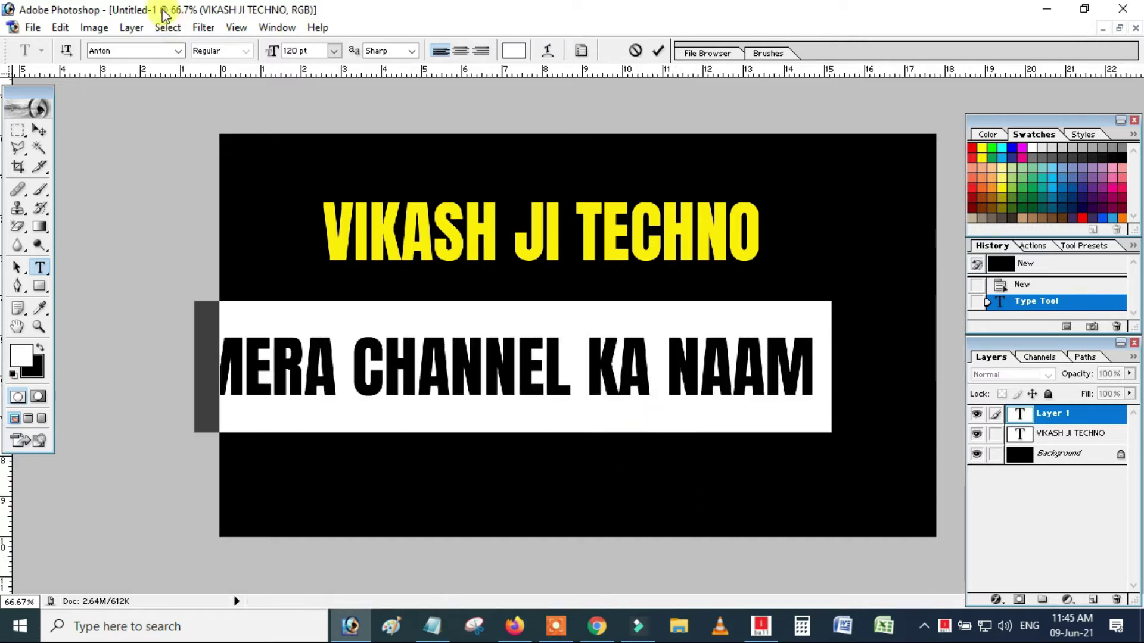
double_click(279, 51)
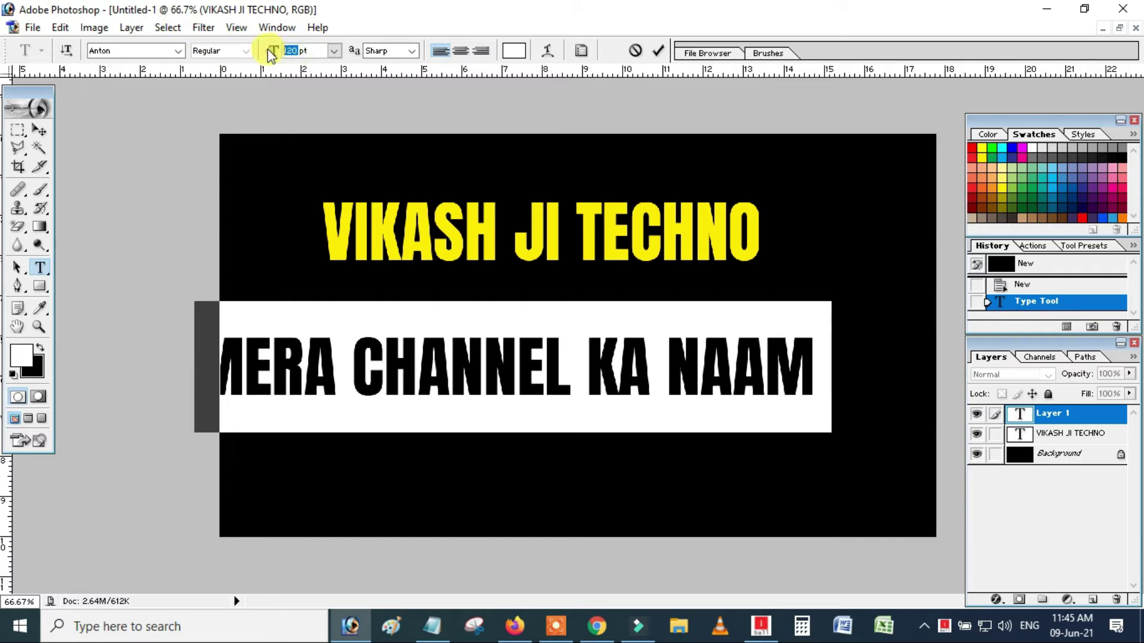
text(8)
key(Return)
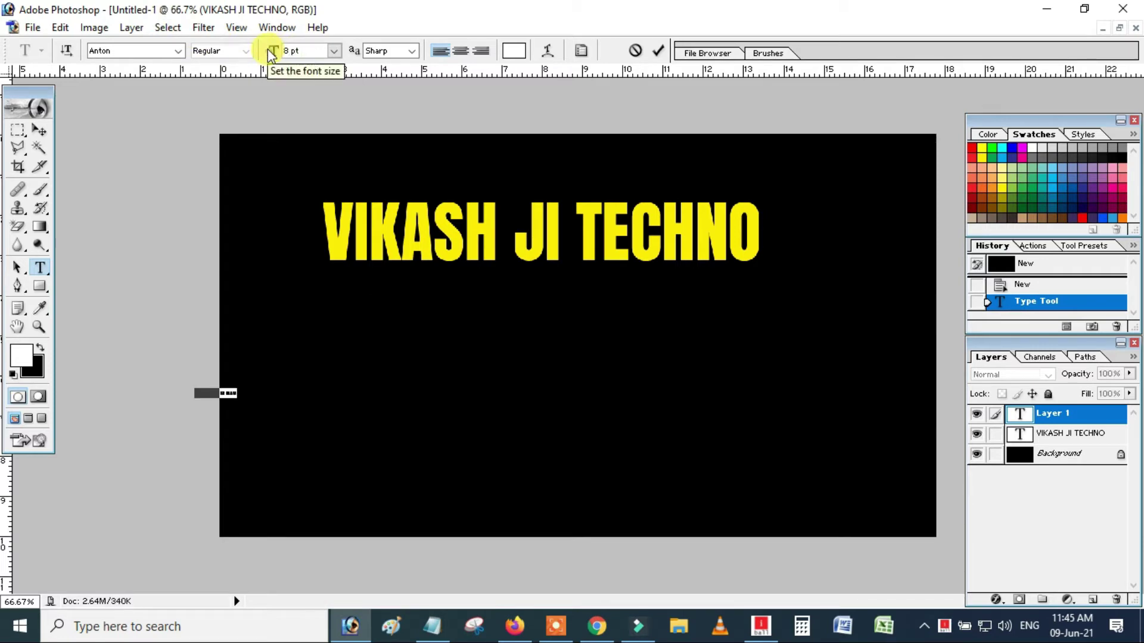
text(80)
key(Return)
Move the line under the heading, append 'HAI', and commit it.
click(460, 390)
mouse_move(590, 494)
mouse_down()
mouse_move(833, 429)
mouse_move(734, 442)
mouse_up()
click(756, 309)
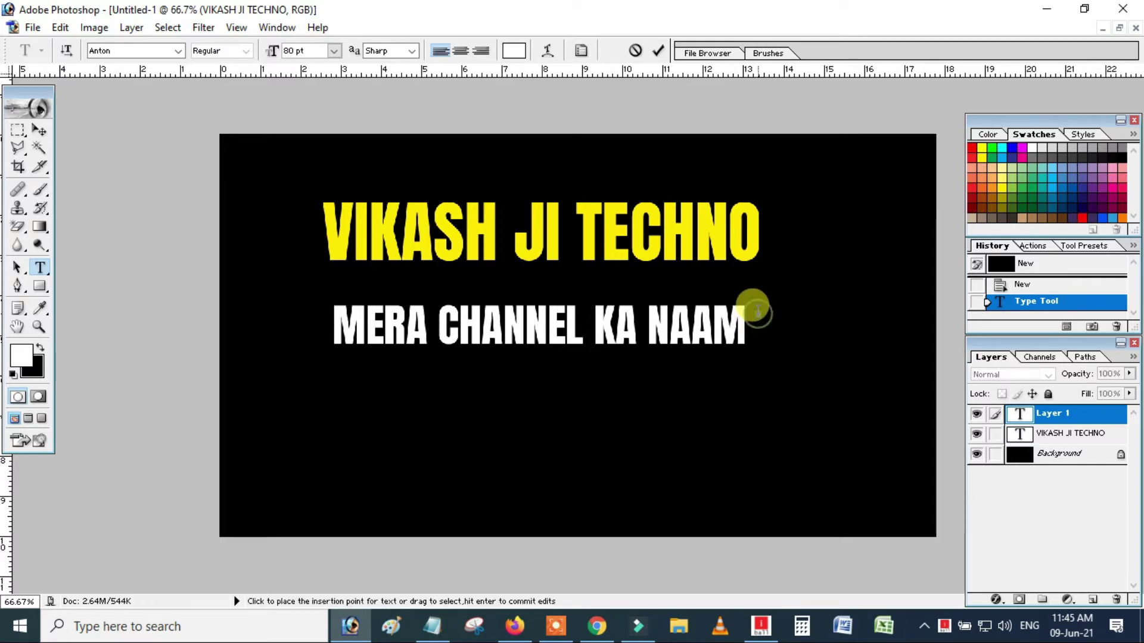
text(  HAI)
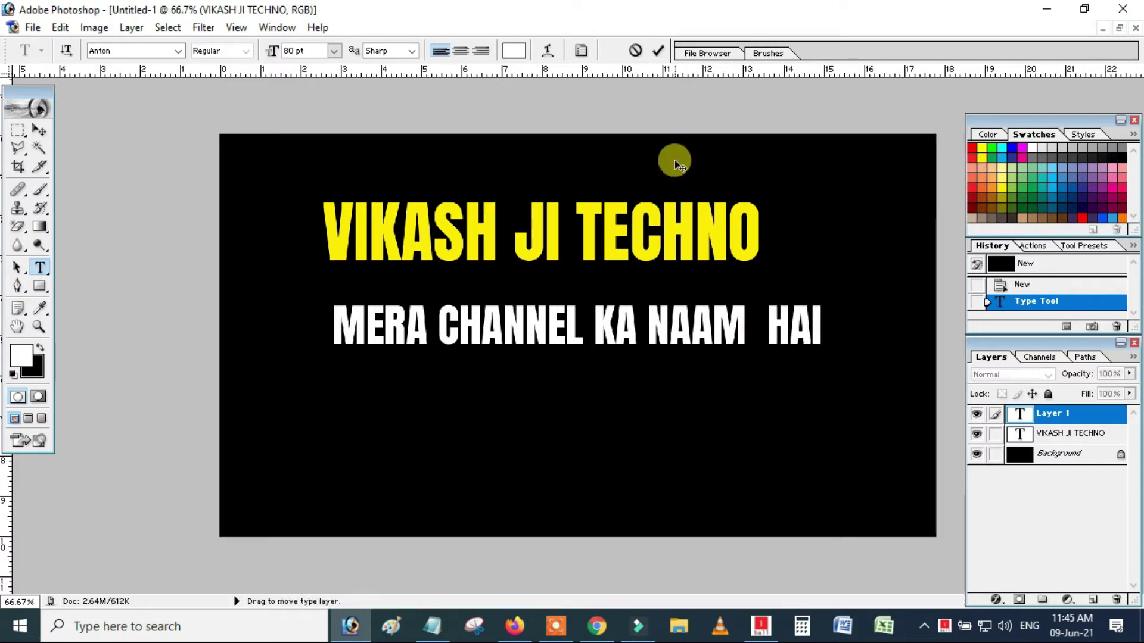
click(659, 52)
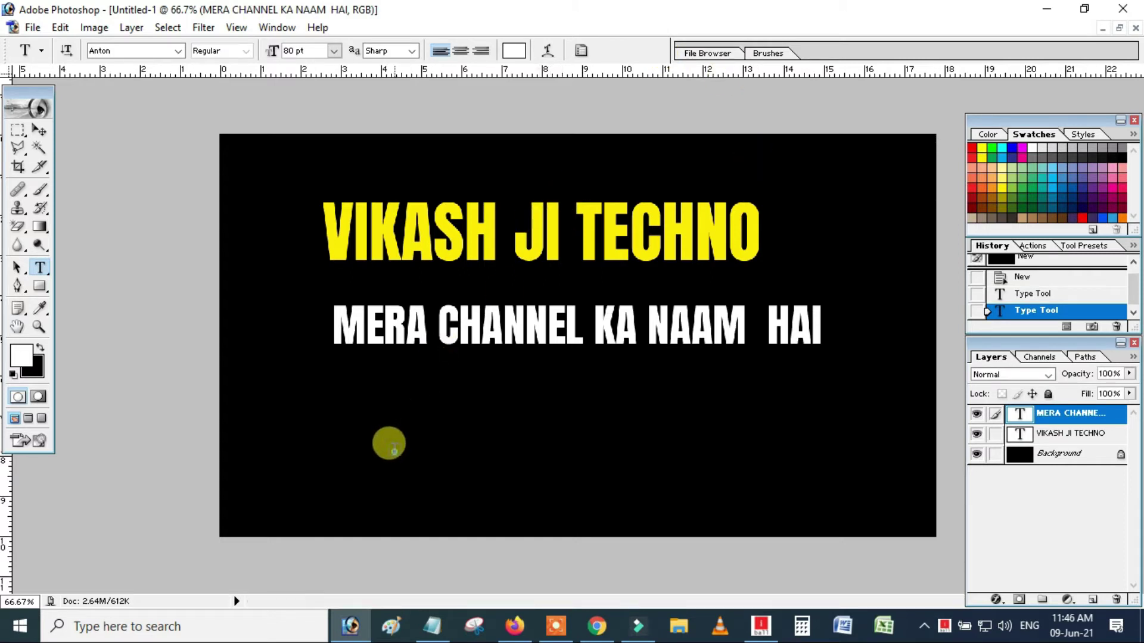
Type a white 'LIKE JARUR KARE' line low on the canvas, nudge it right, and commit.
click(391, 447)
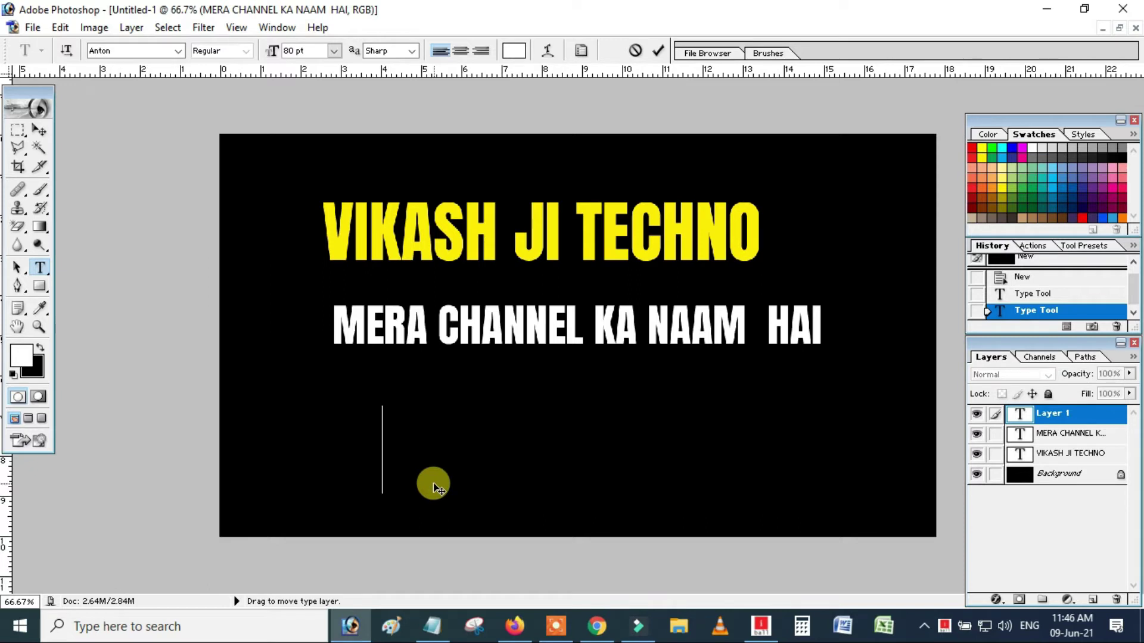
text(LIKE)
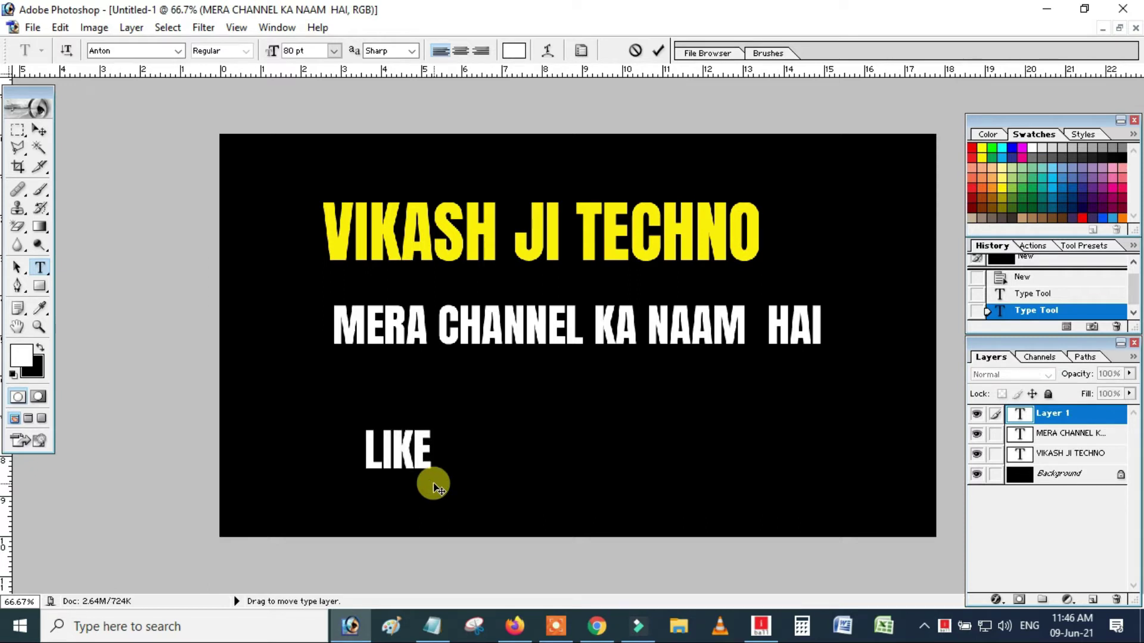
text( JARUR )
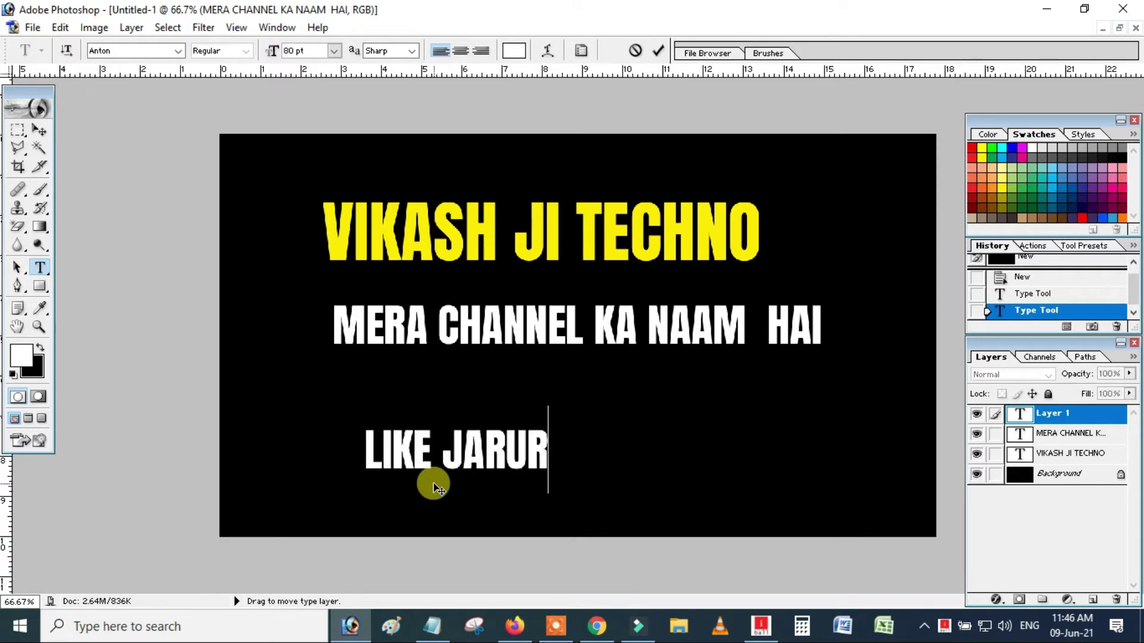
text(KARE)
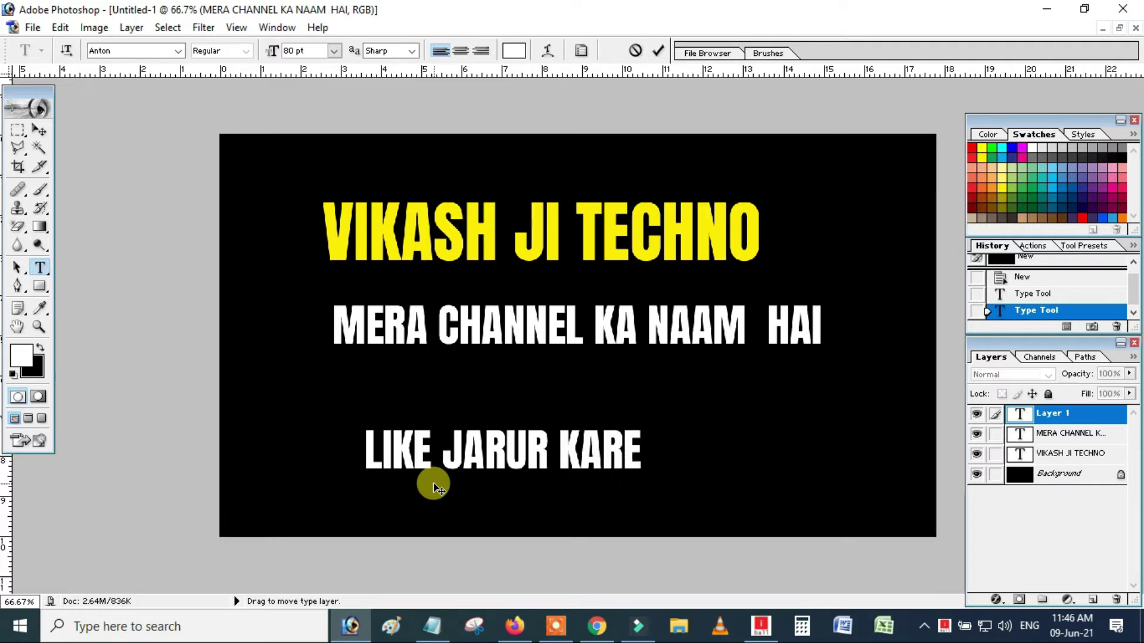
drag(797, 539, 808, 536)
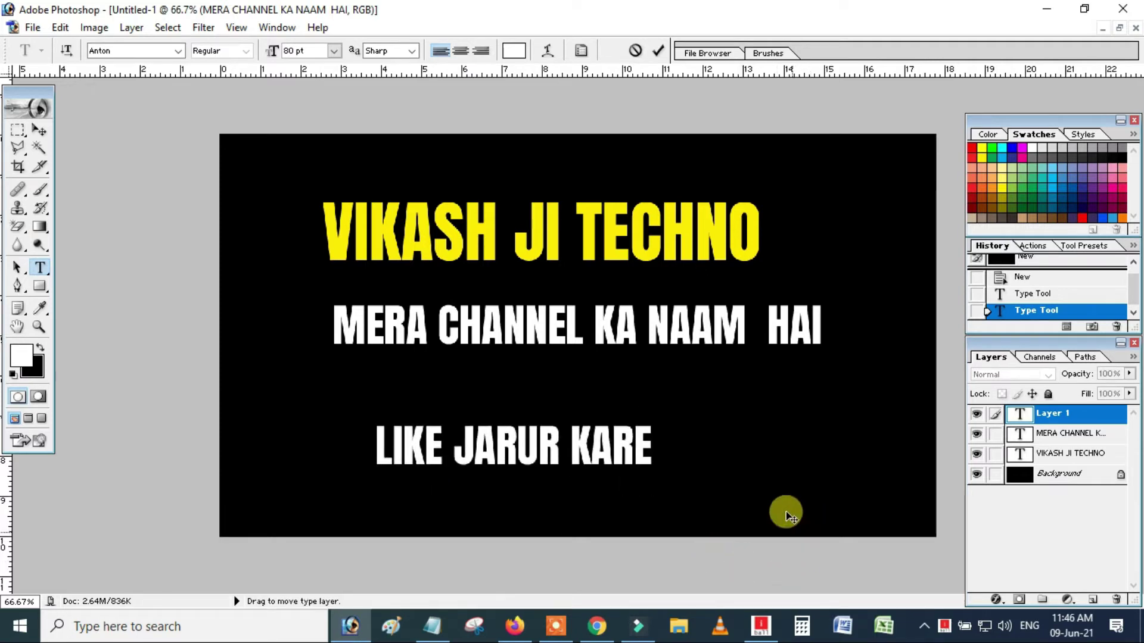
click(658, 51)
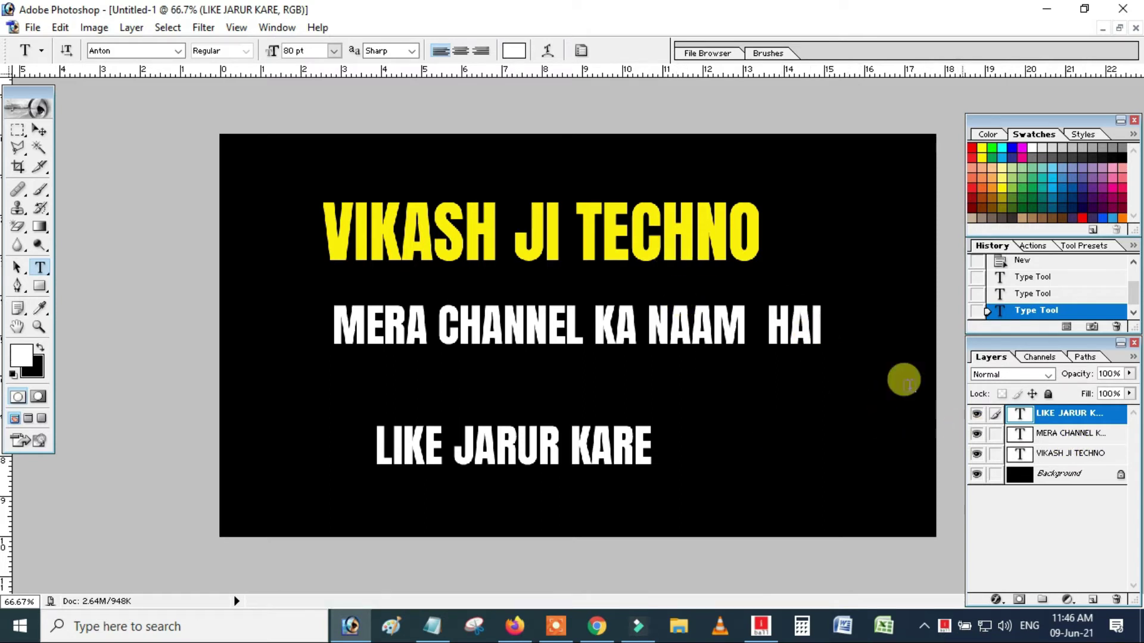
Open the YouTube logo JPEG from F:\Youtube material in Photoshop.
click(678, 627)
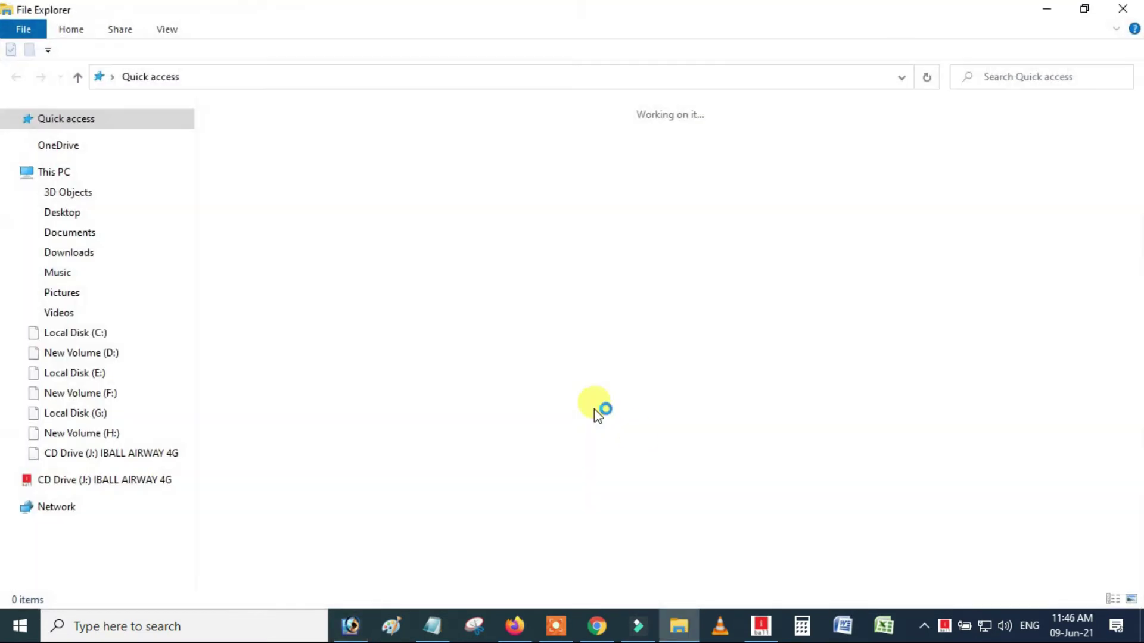
click(116, 398)
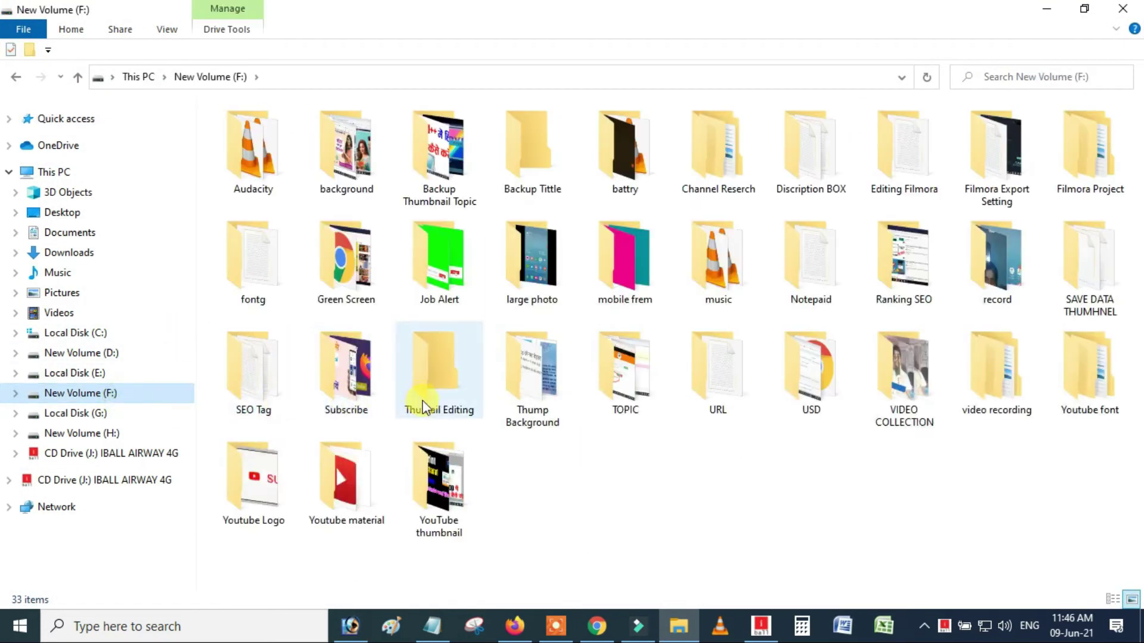
double_click(345, 483)
mouse_move(417, 182)
mouse_down()
mouse_move(352, 627)
mouse_move(146, 378)
mouse_up()
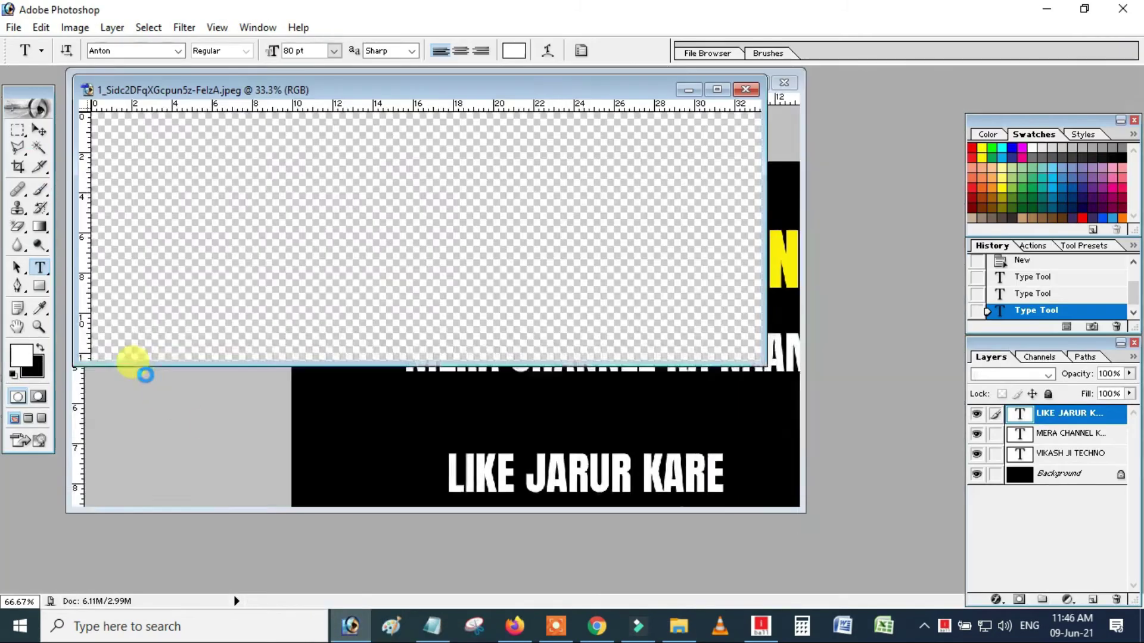
Erase the logo's white background with the Magic Eraser Tool.
click(18, 227)
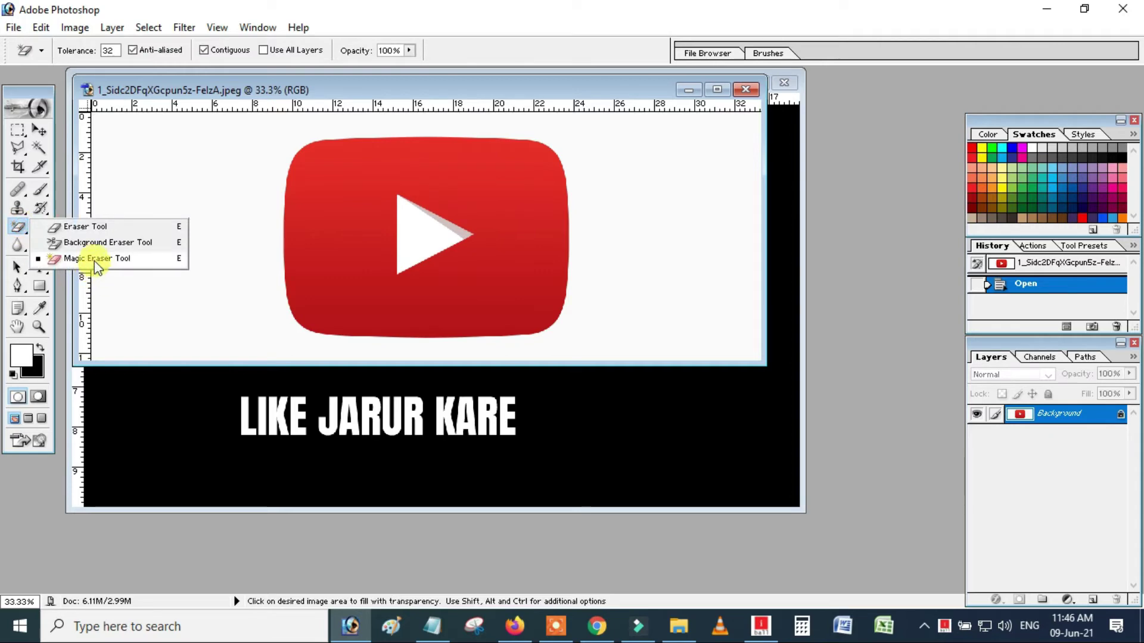
click(91, 258)
click(158, 260)
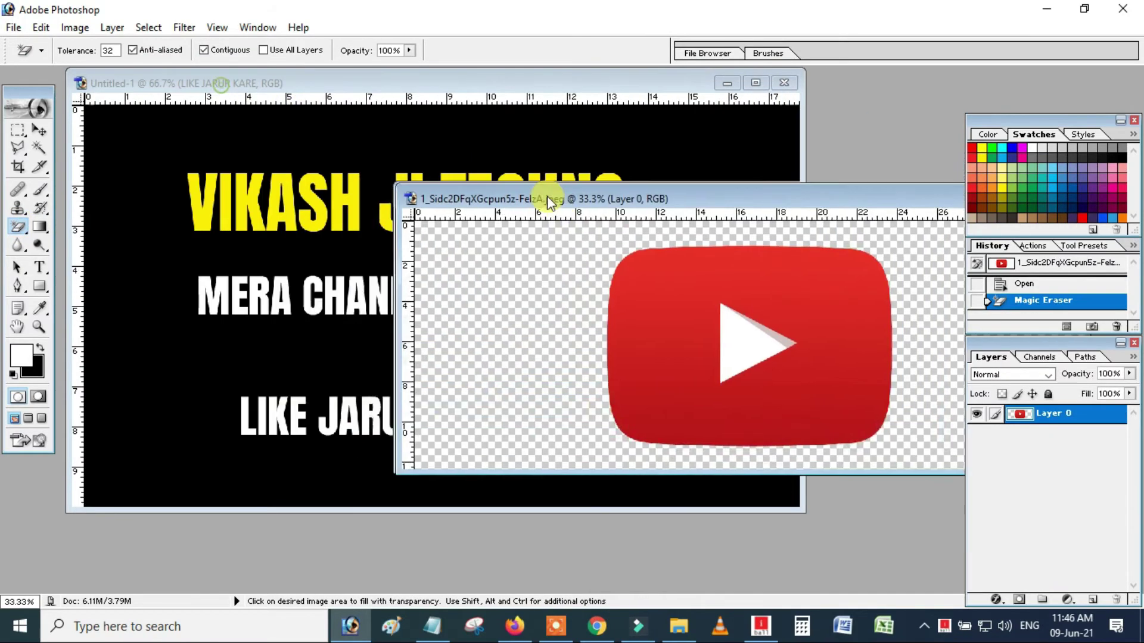
Move the logo window aside and dismiss the Adobe Online message.
drag(226, 99, 574, 224)
click(30, 108)
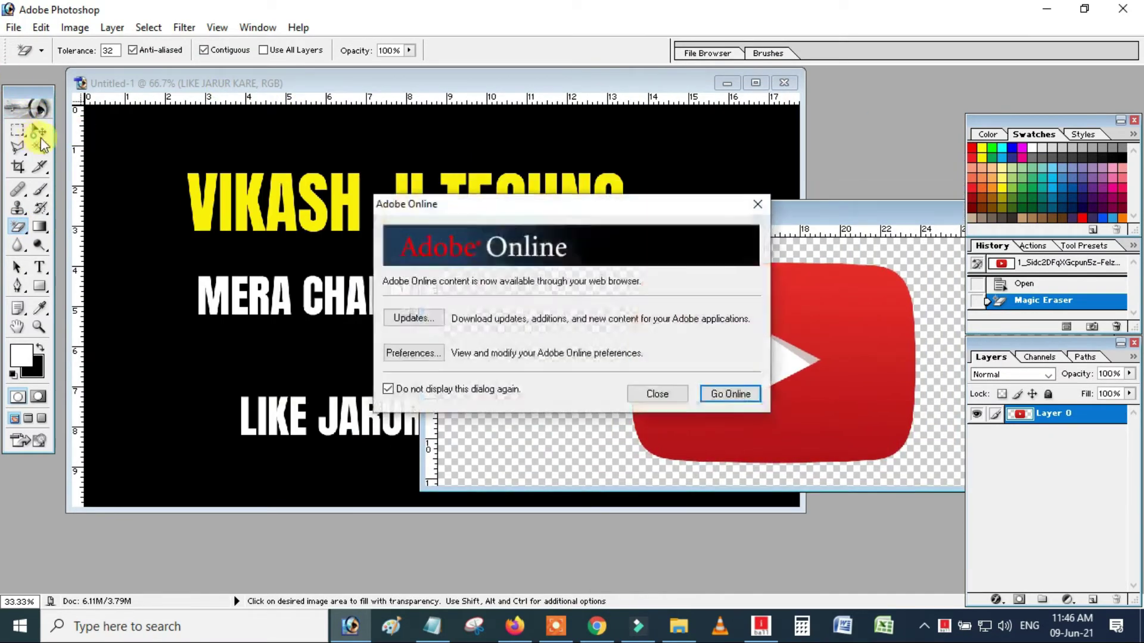
click(658, 395)
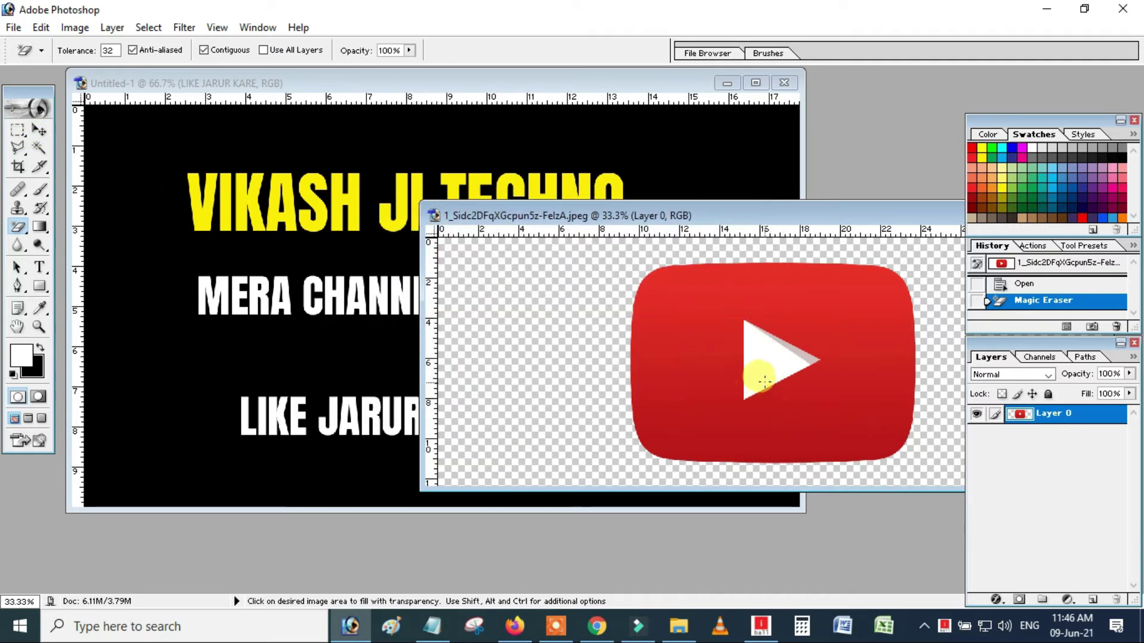
click(39, 132)
Copy the YouTube logo into Untitled-1 and shrink it to a small size.
drag(725, 351, 235, 230)
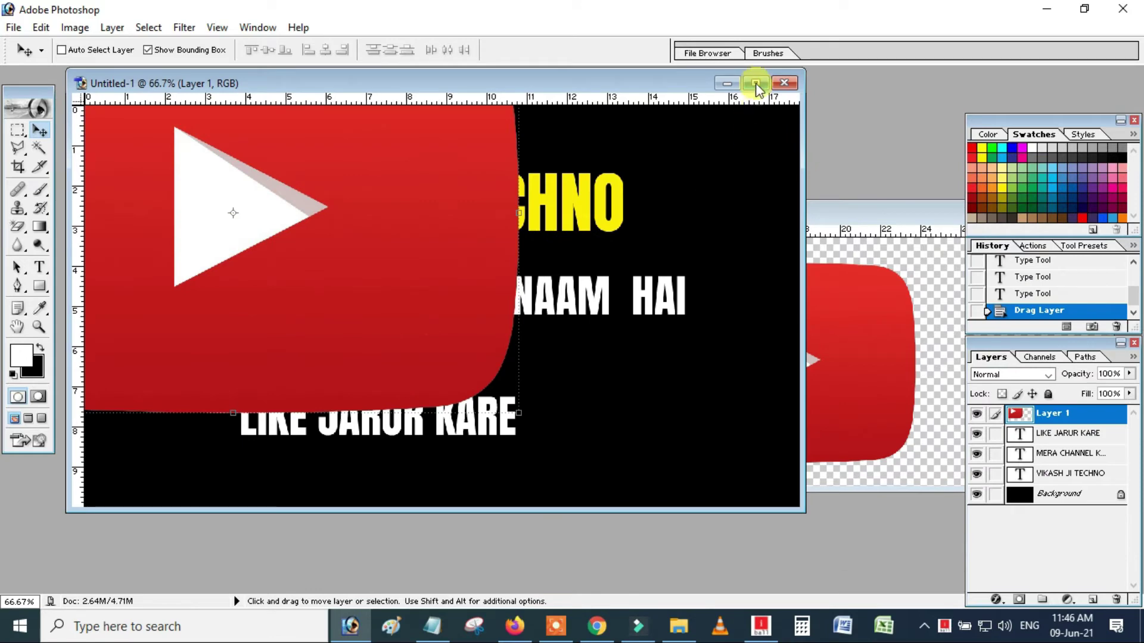
click(756, 83)
mouse_move(651, 444)
mouse_down()
mouse_move(309, 179)
mouse_move(536, 348)
mouse_move(516, 322)
mouse_move(316, 255)
mouse_move(378, 263)
mouse_move(284, 191)
mouse_move(284, 206)
mouse_move(325, 208)
mouse_up()
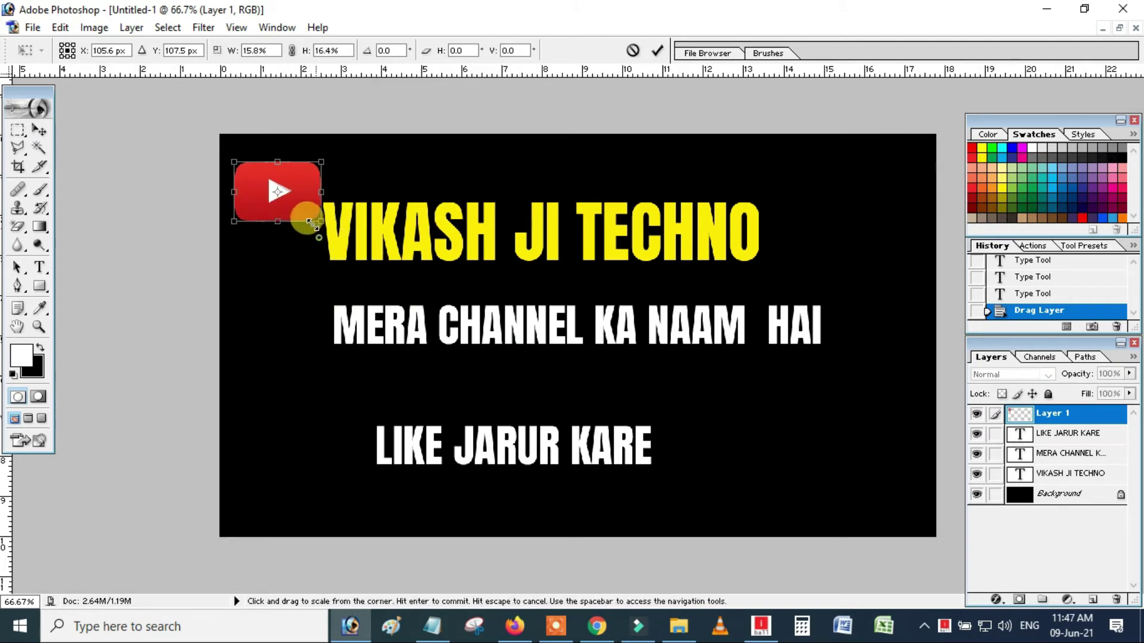
click(657, 51)
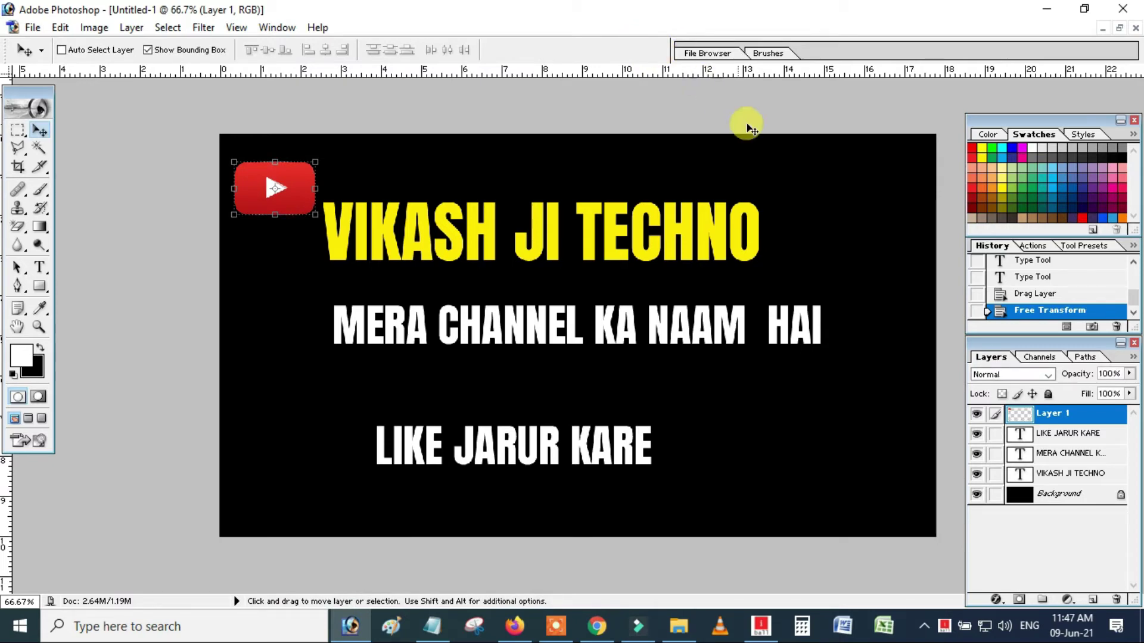
Shift the yellow heading up and right, and place the logo beside it.
click(1022, 480)
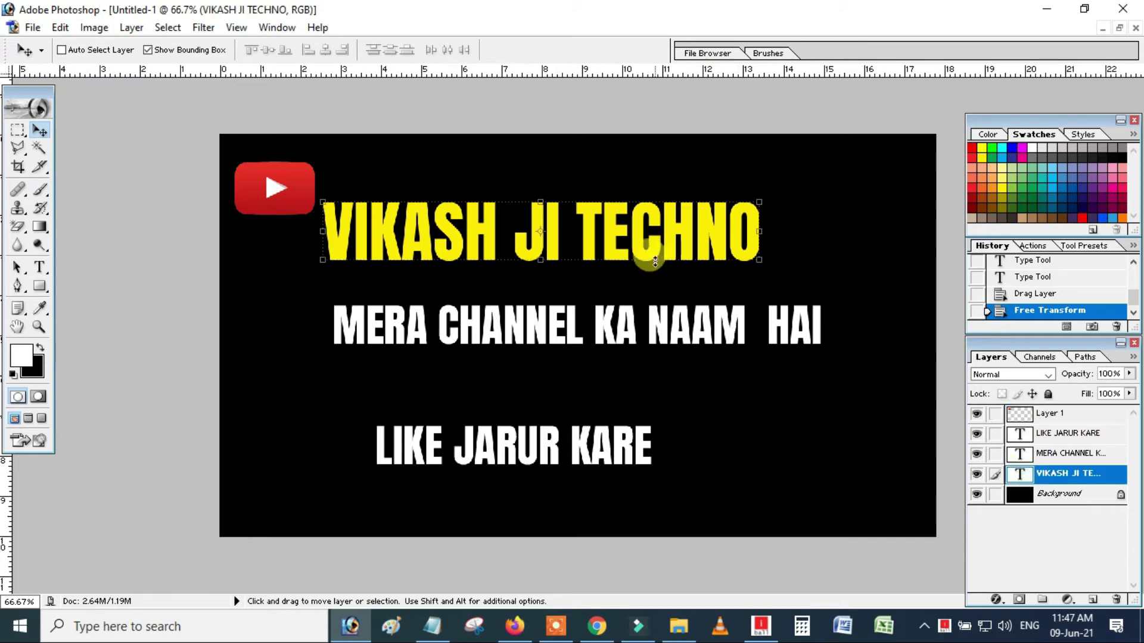
drag(668, 289, 726, 254)
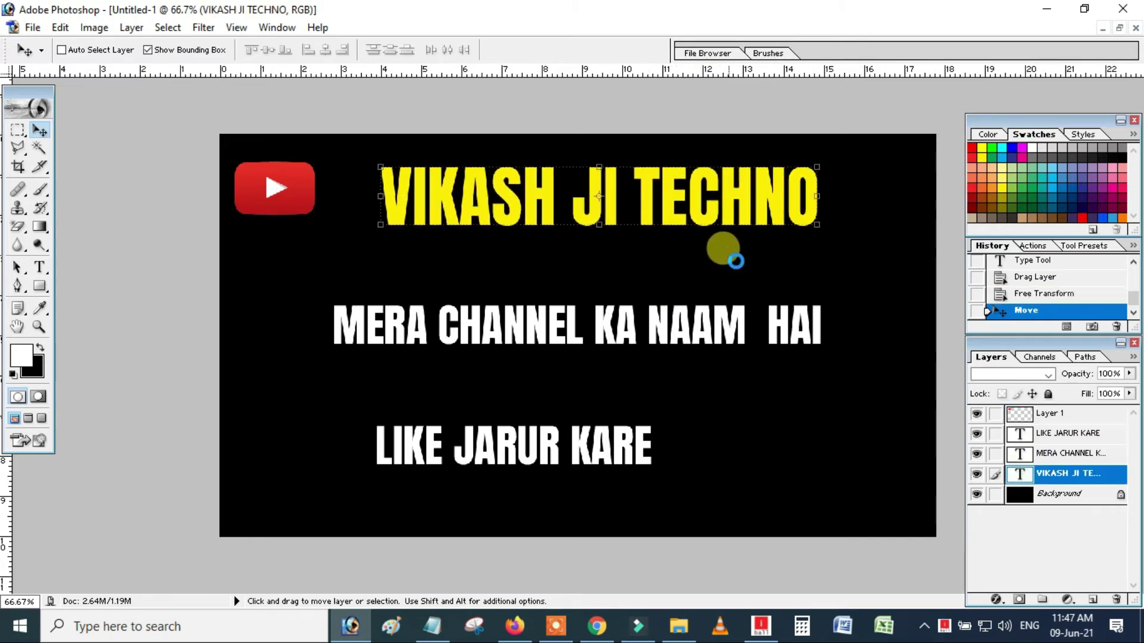
click(1066, 424)
drag(234, 172, 261, 182)
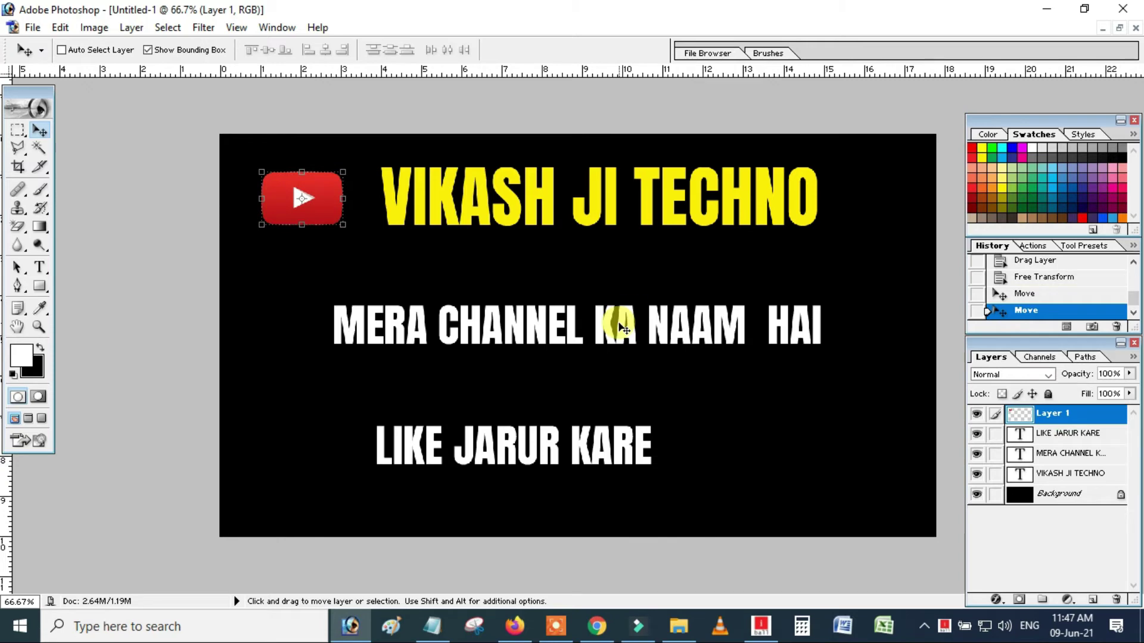
click(131, 28)
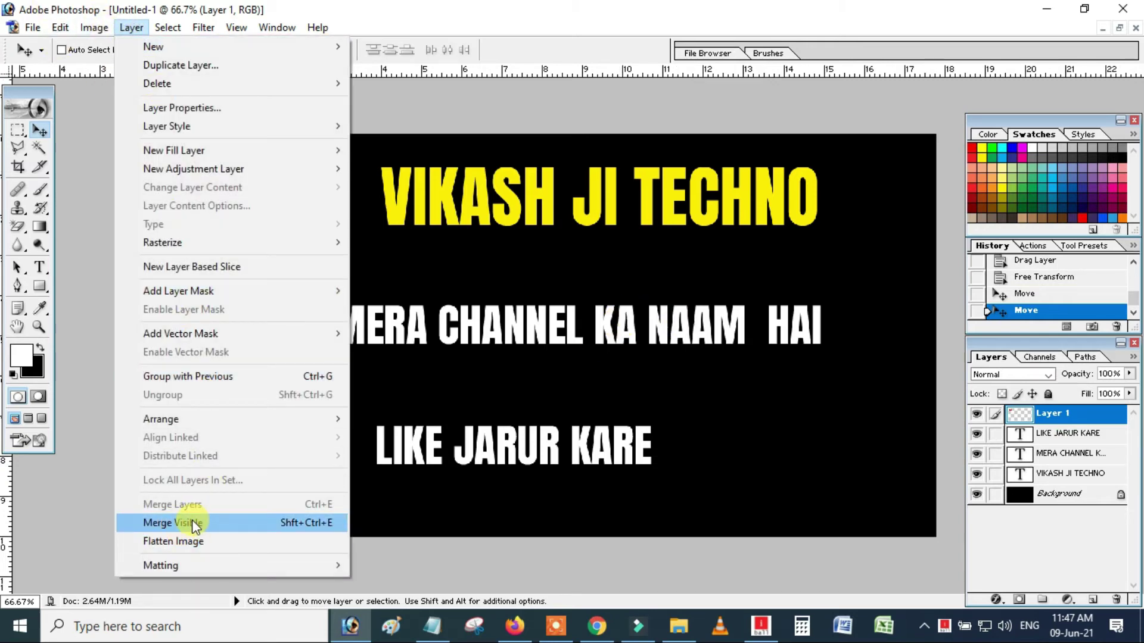
Flatten the logo, heading and both white lines into one Background layer with Merge Visible.
click(131, 28)
click(200, 523)
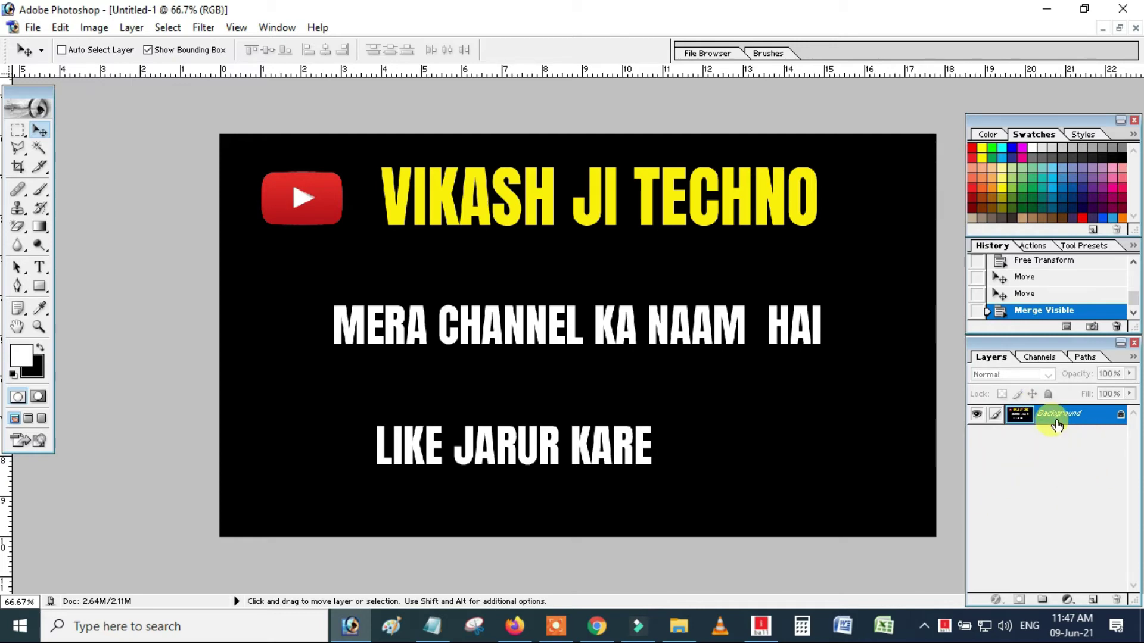
click(273, 28)
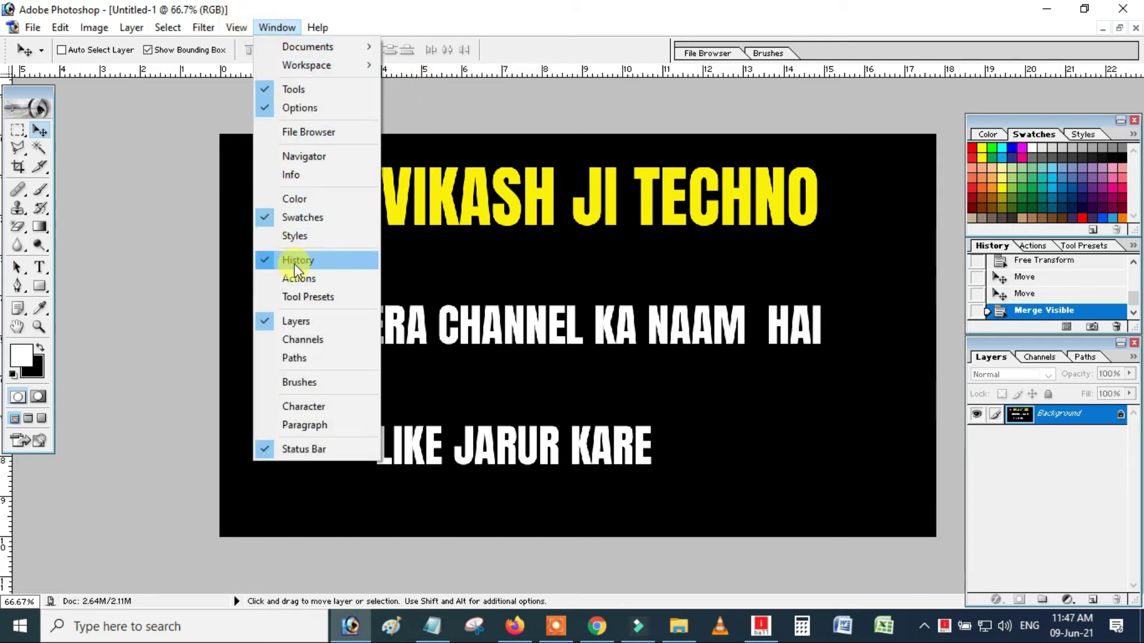
click(305, 263)
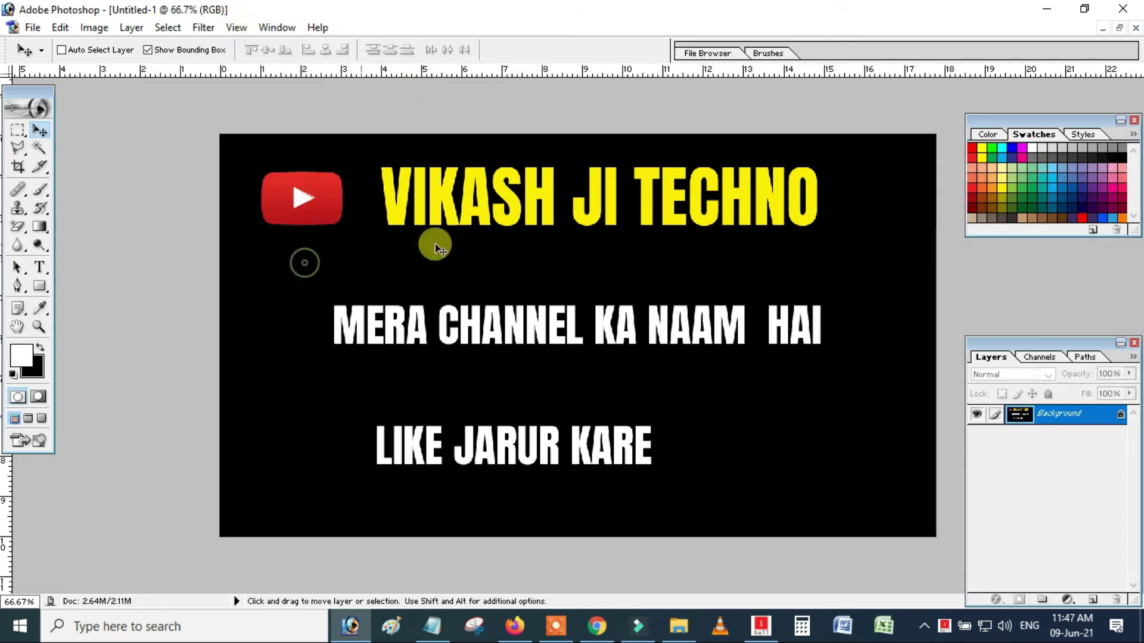
click(290, 30)
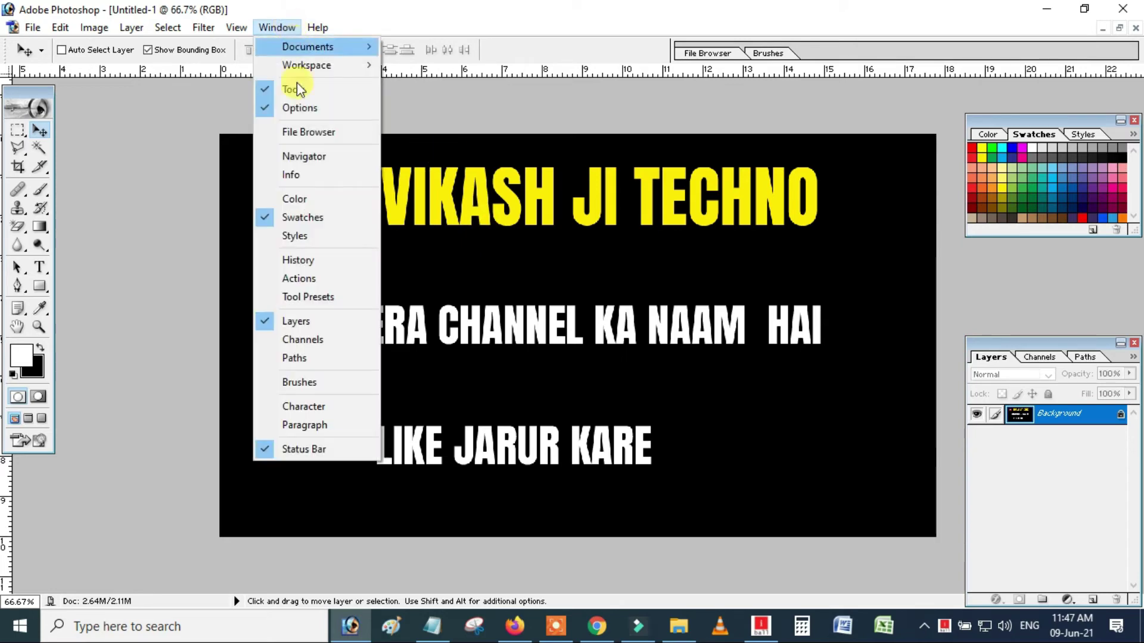
click(270, 263)
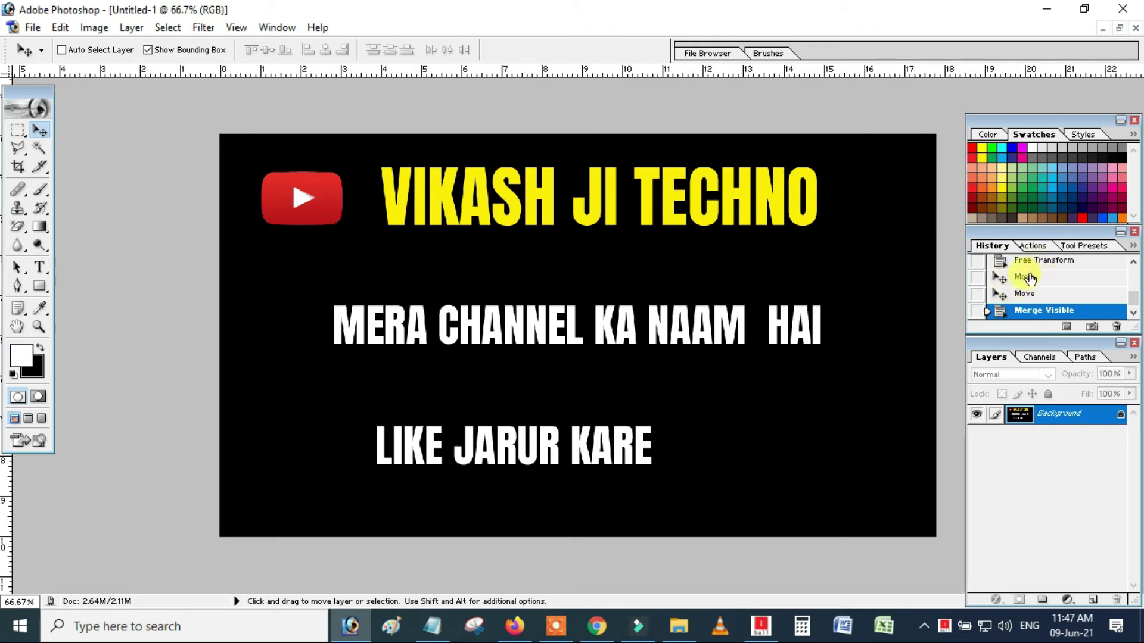
click(277, 27)
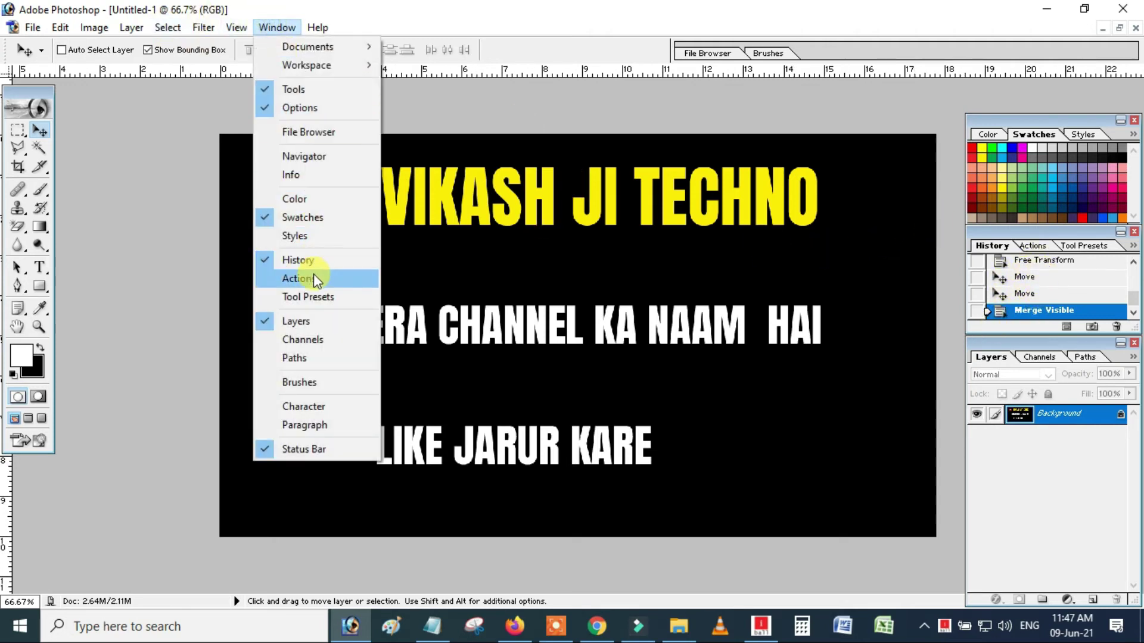
click(304, 260)
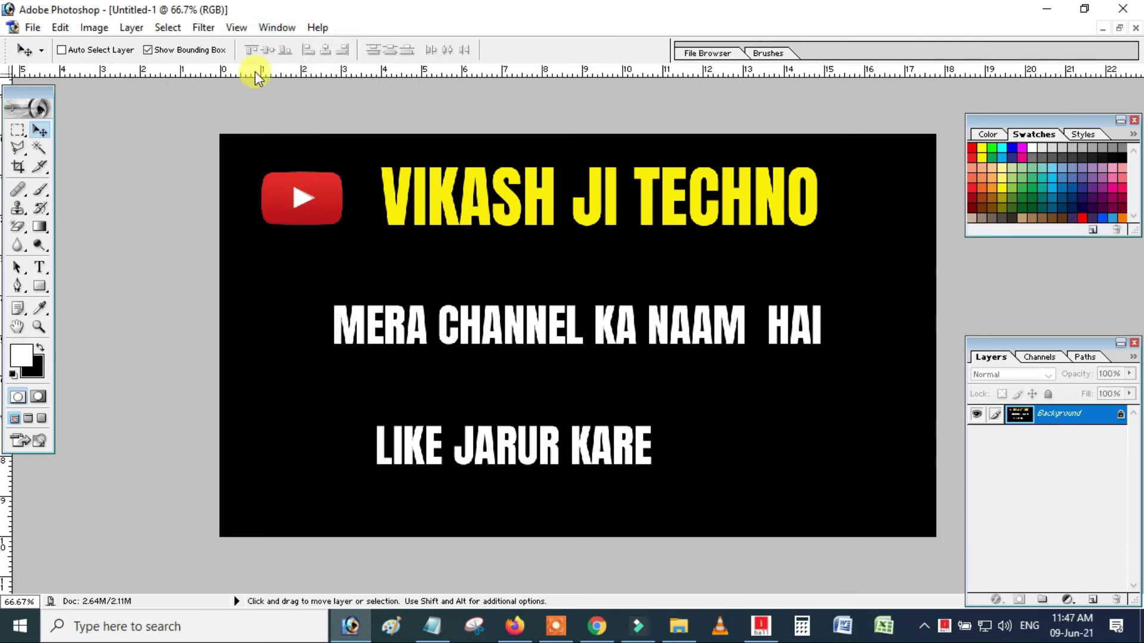
click(278, 27)
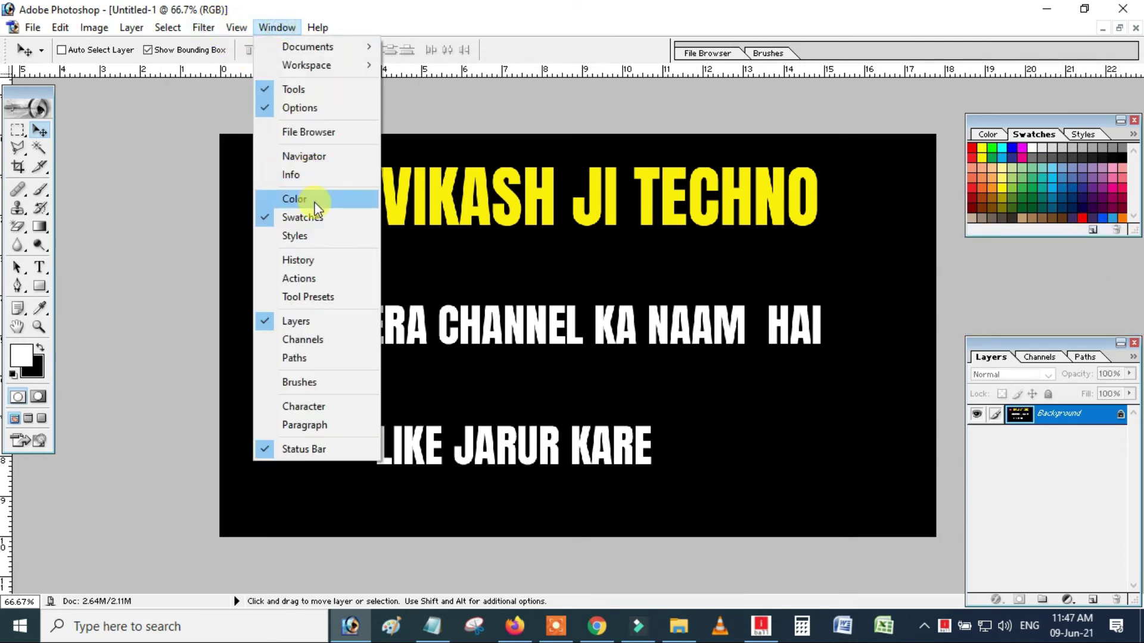
click(302, 260)
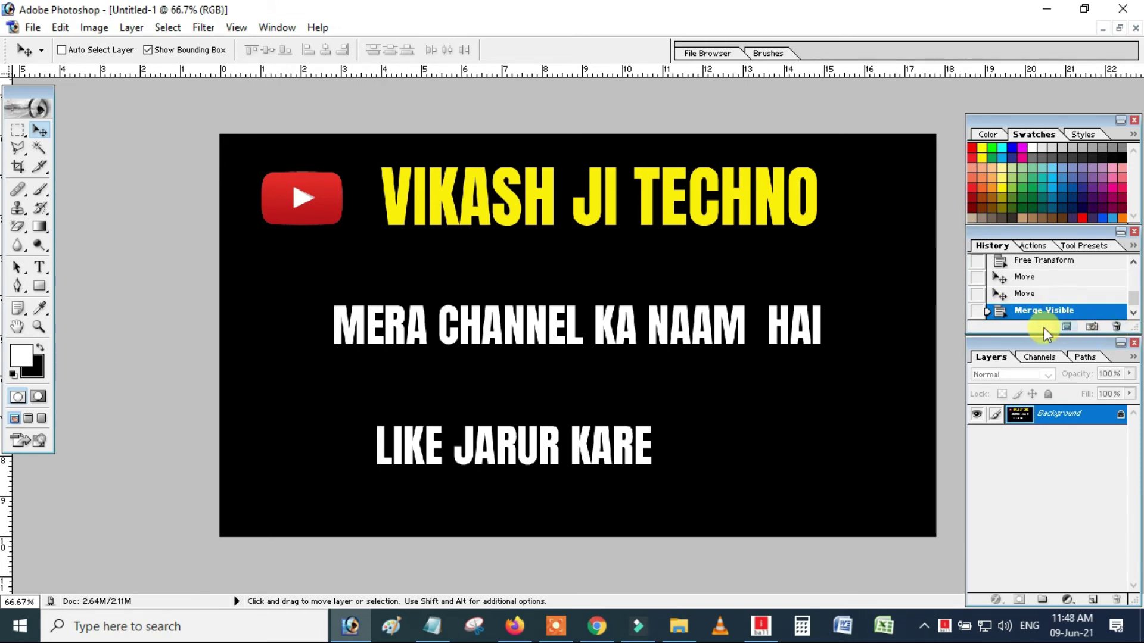
click(1031, 245)
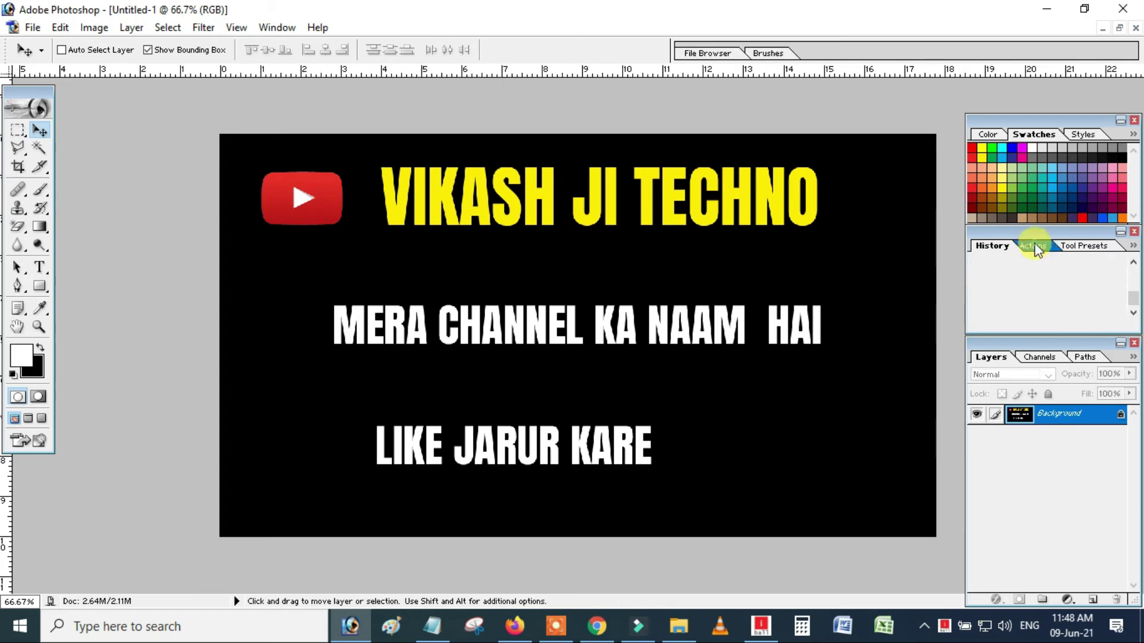
click(1082, 245)
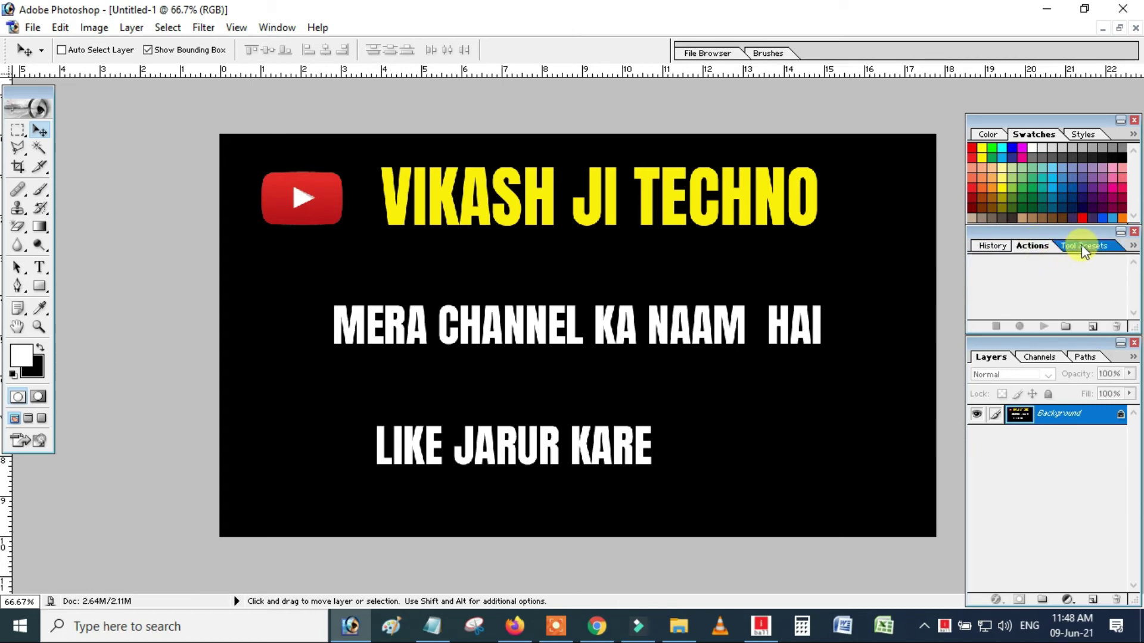
click(991, 245)
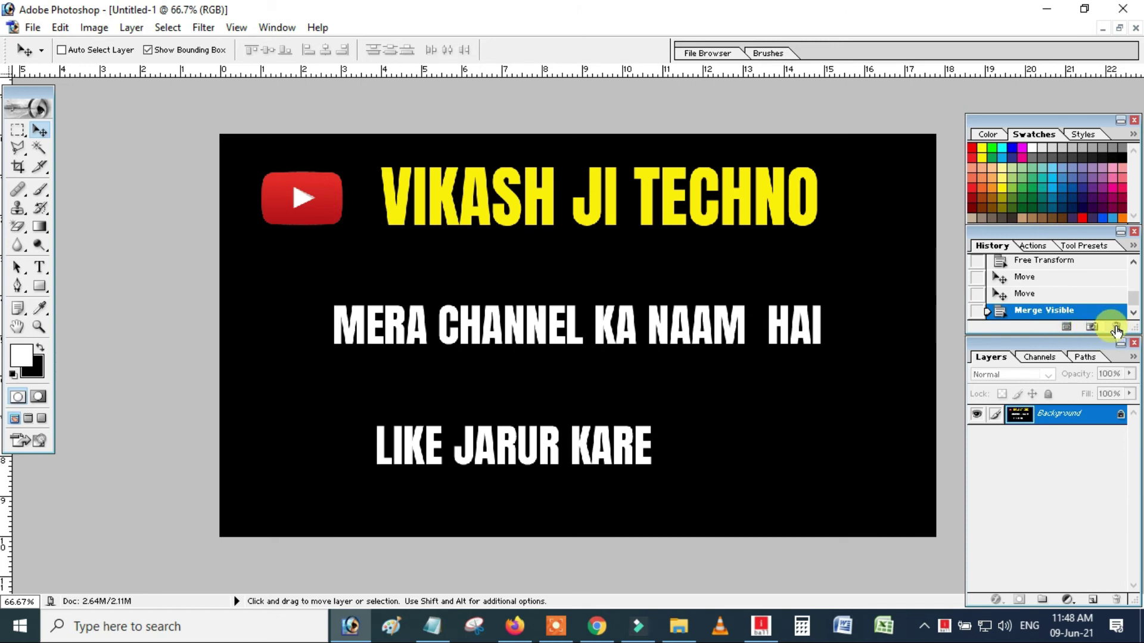
Delete the Merge Visible history step, then select the heading and channel-name text layers.
click(1116, 328)
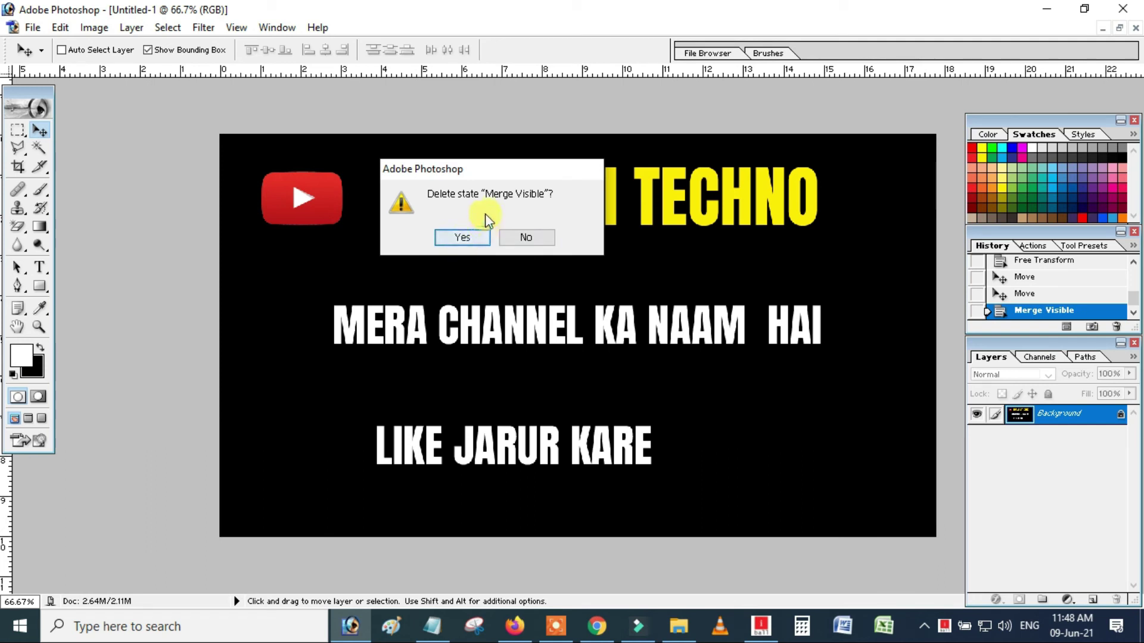
click(529, 239)
click(1114, 327)
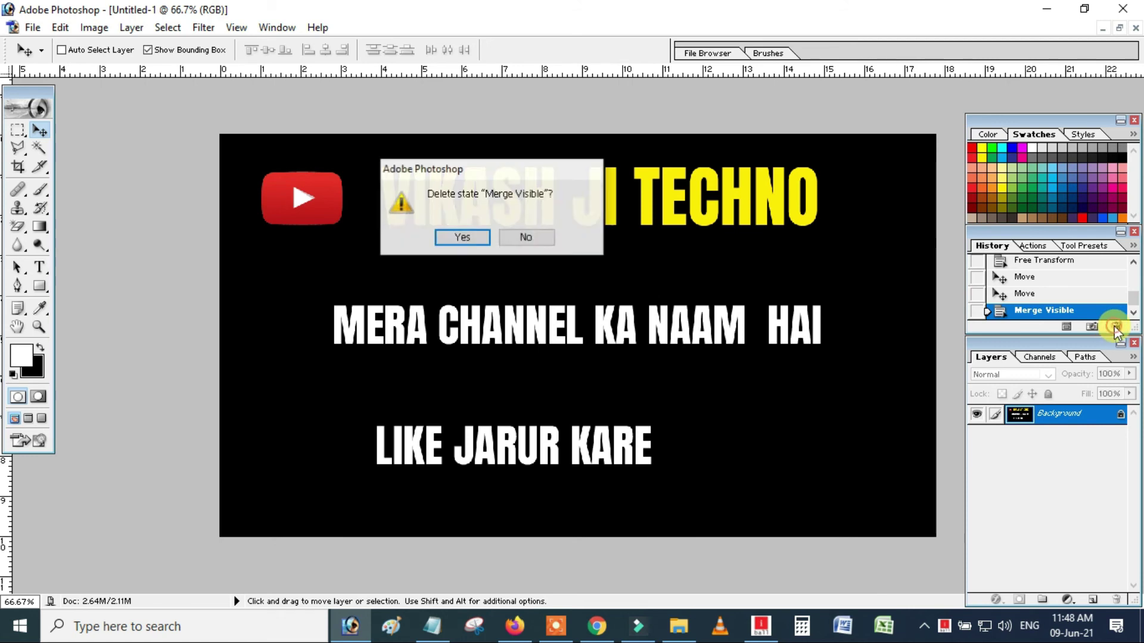
click(459, 238)
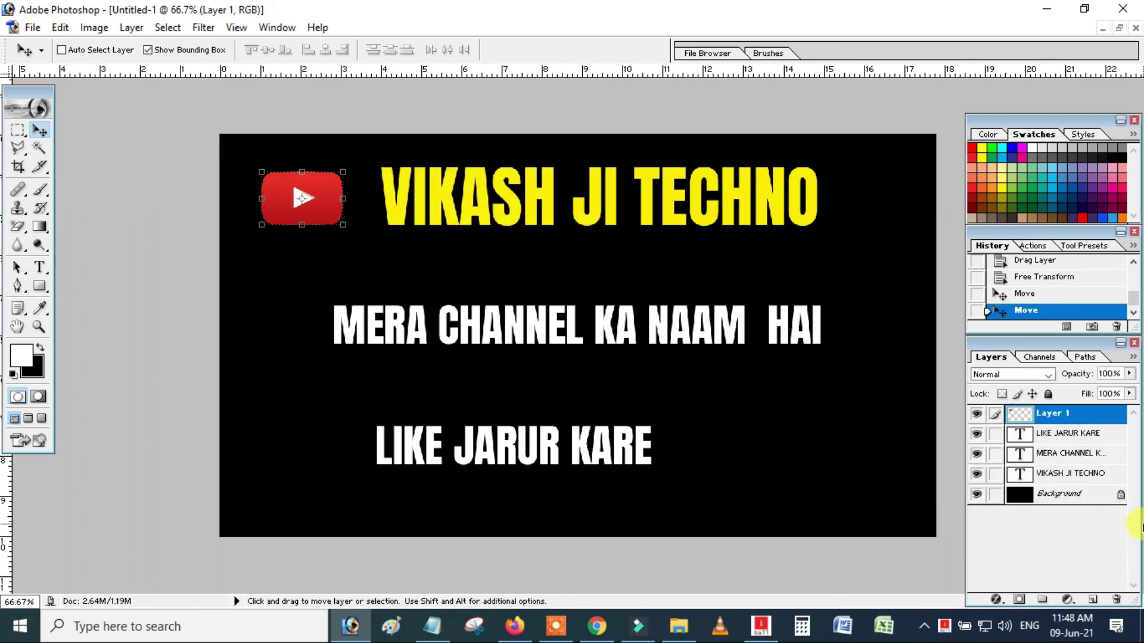
click(1063, 475)
click(1051, 453)
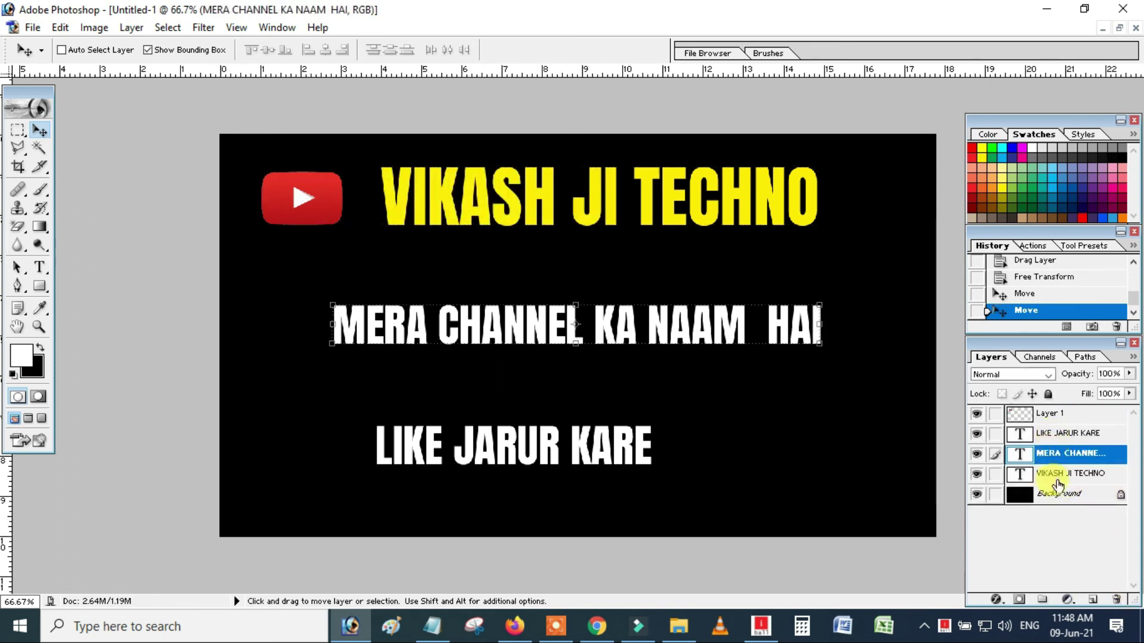